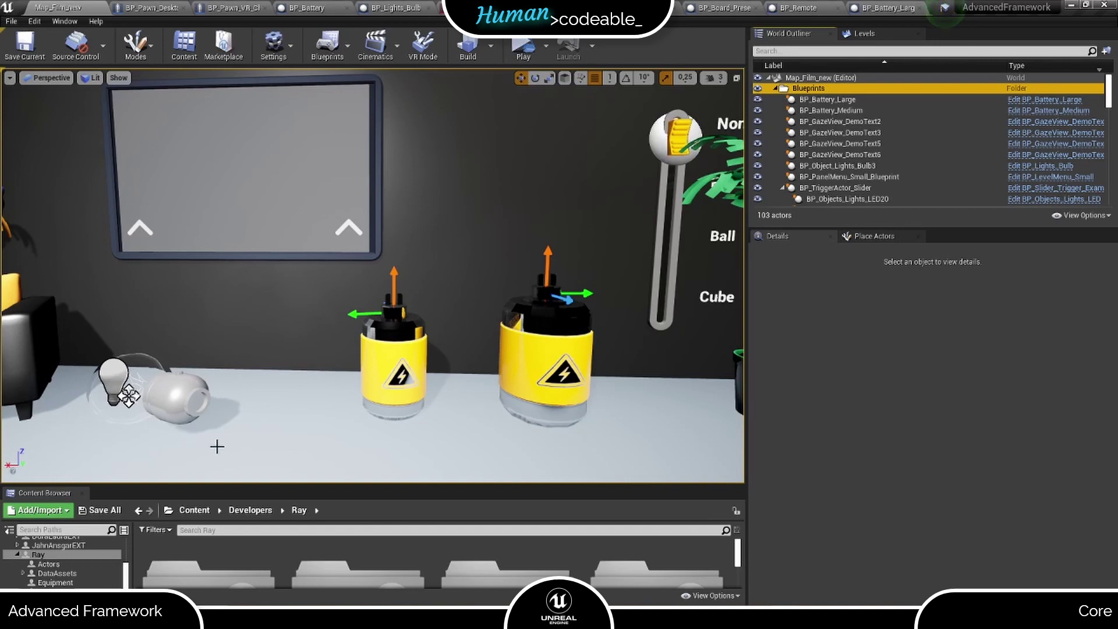
Select the light bulb and then the medium battery in the level
{"action": "left_click", "coordinate": [168, 383]}
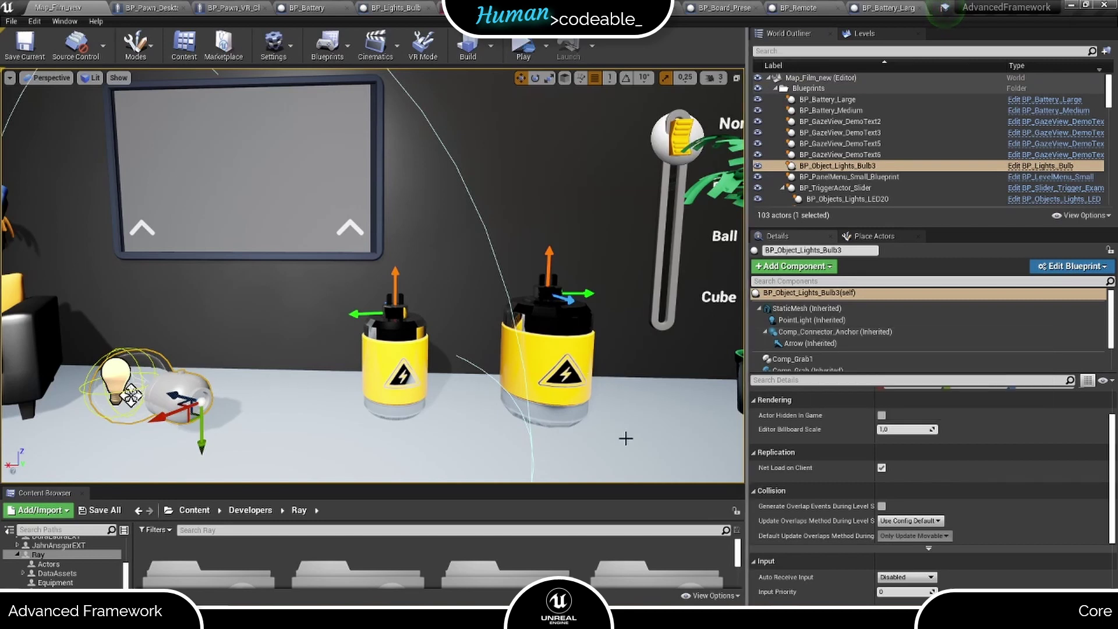
{"action": "left_click", "coordinate": [406, 348]}
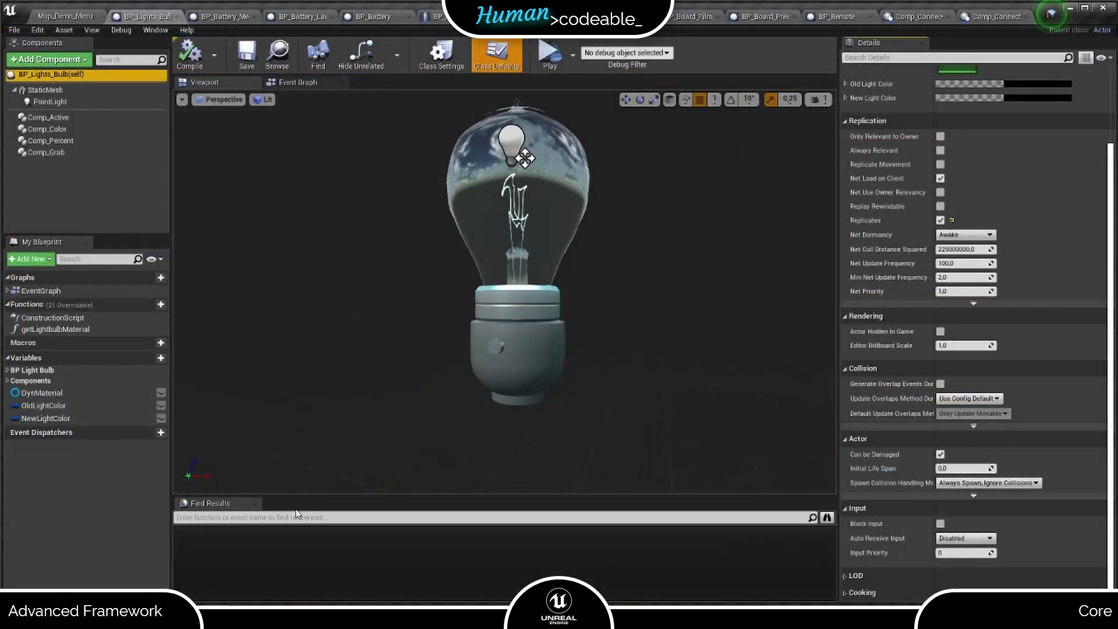
Check the bulb's Comp_Grab settings and add a Comp Connector Anchor component found by searching 'con'
{"action": "left_click", "coordinate": [54, 154]}
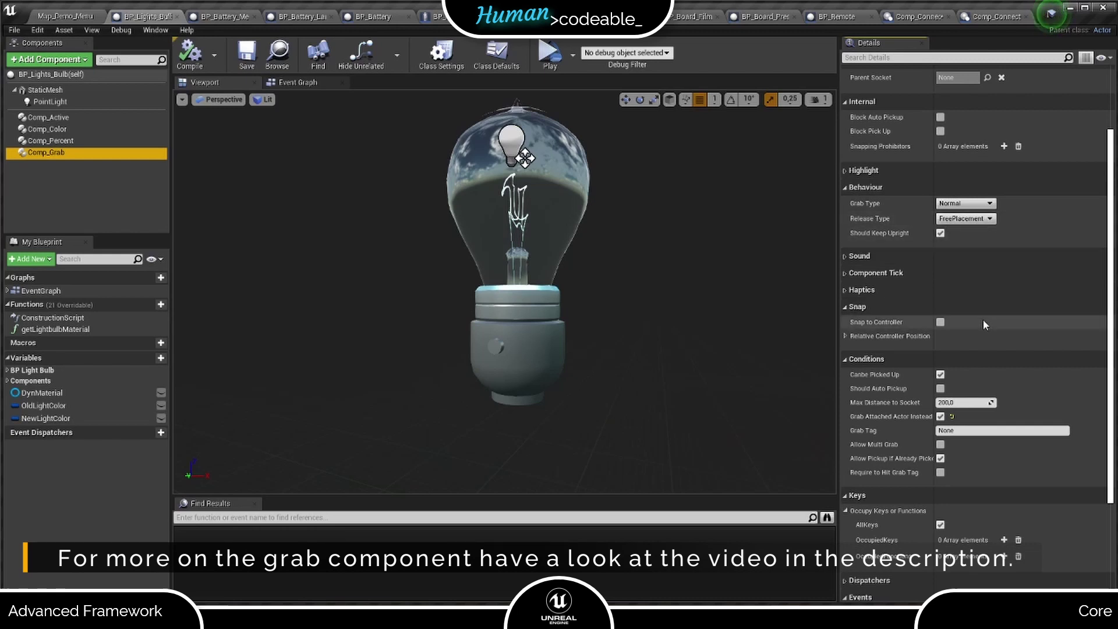
{"action": "scroll", "coordinate": [983, 319], "scroll_direction": "down", "scroll_amount": 2}
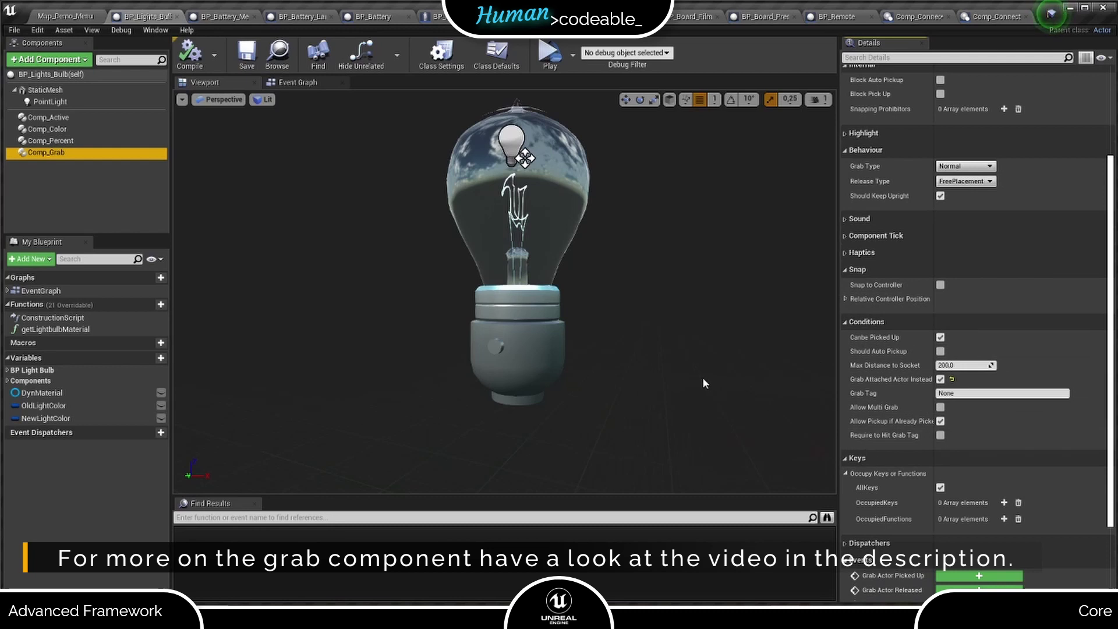
{"action": "left_click", "coordinate": [41, 60]}
{"action": "type", "text": "con"}
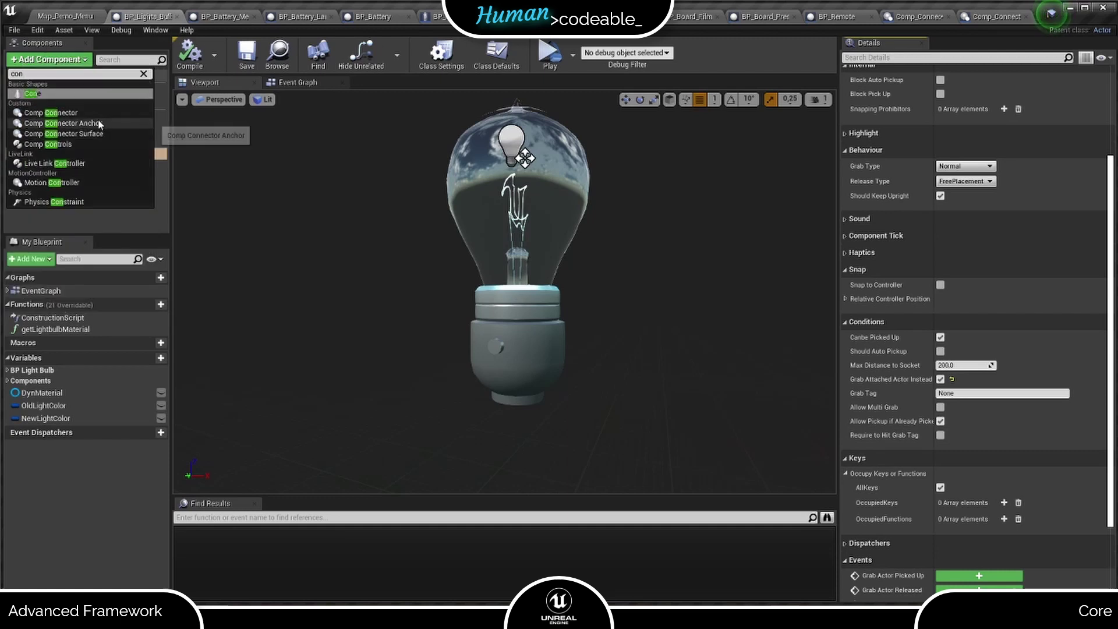
{"action": "left_click", "coordinate": [99, 123]}
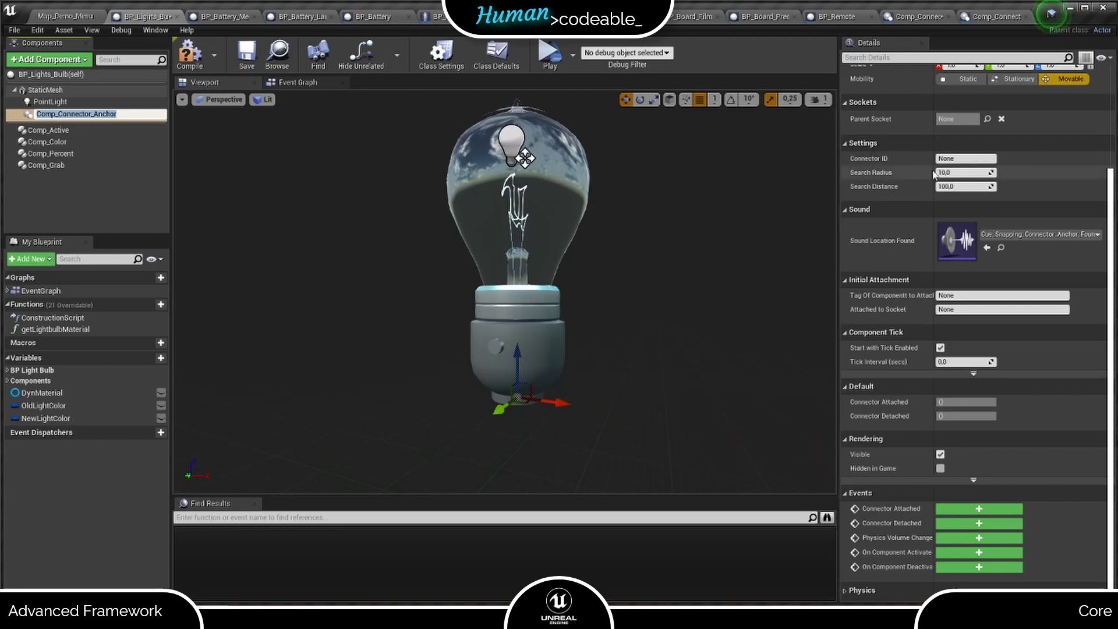
{"action": "left_click", "coordinate": [959, 158]}
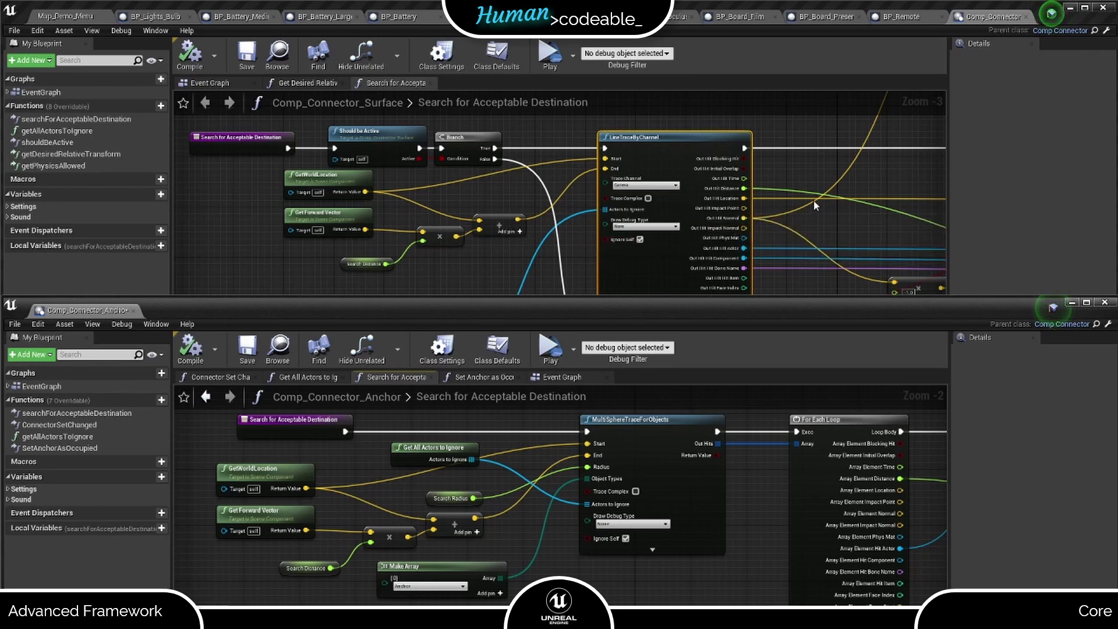
{"action": "right_click_drag", "start_coordinate": [815, 205], "coordinate": [780, 175]}
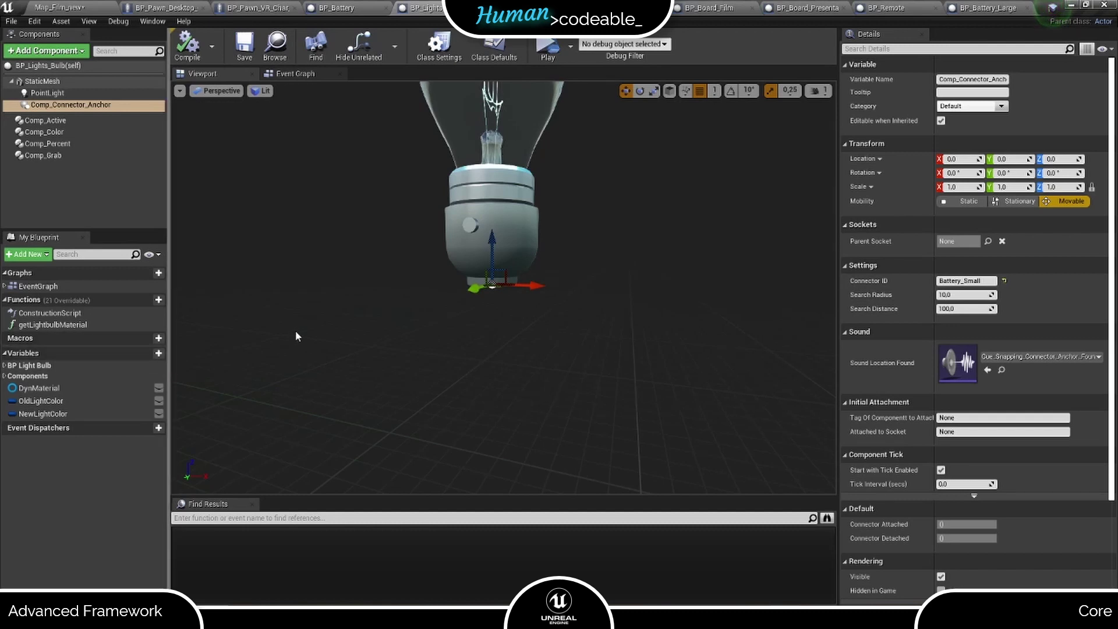
Add an Arrow component under Comp_Connector_Anchor with arrow size 0,4
{"action": "left_click", "coordinate": [111, 105]}
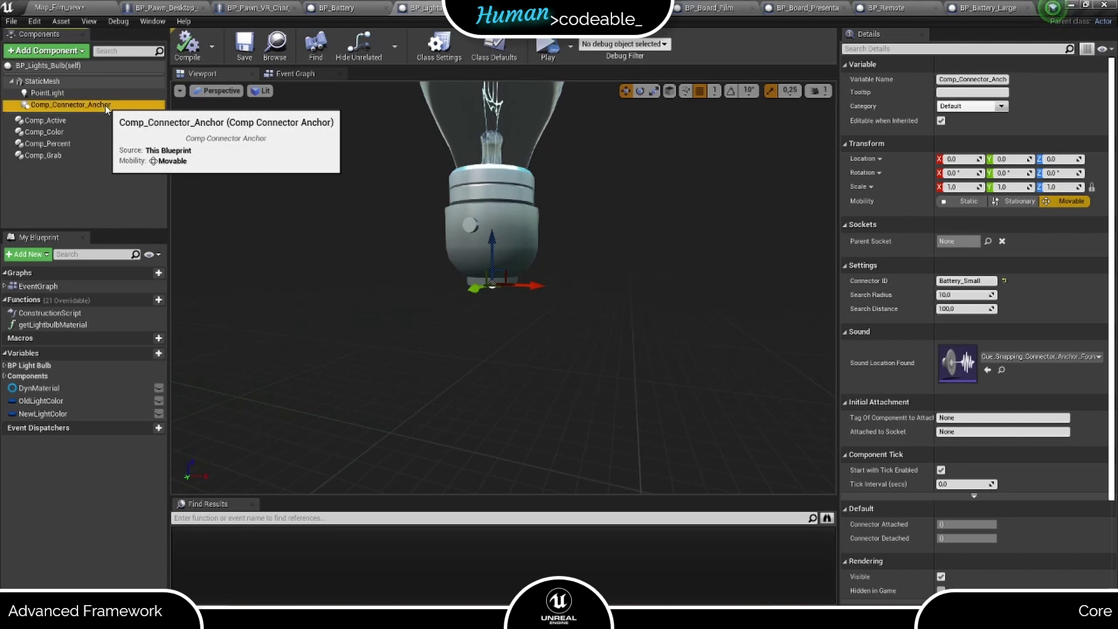
{"action": "left_click", "coordinate": [76, 51]}
{"action": "type", "text": "arrow"}
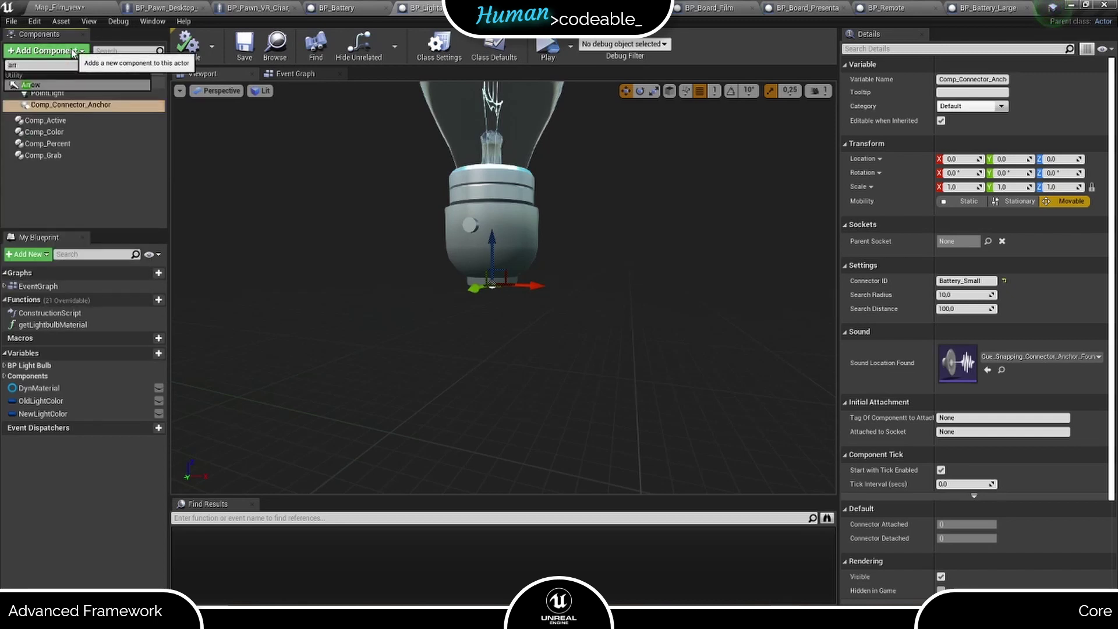
{"action": "key", "text": "Return"}
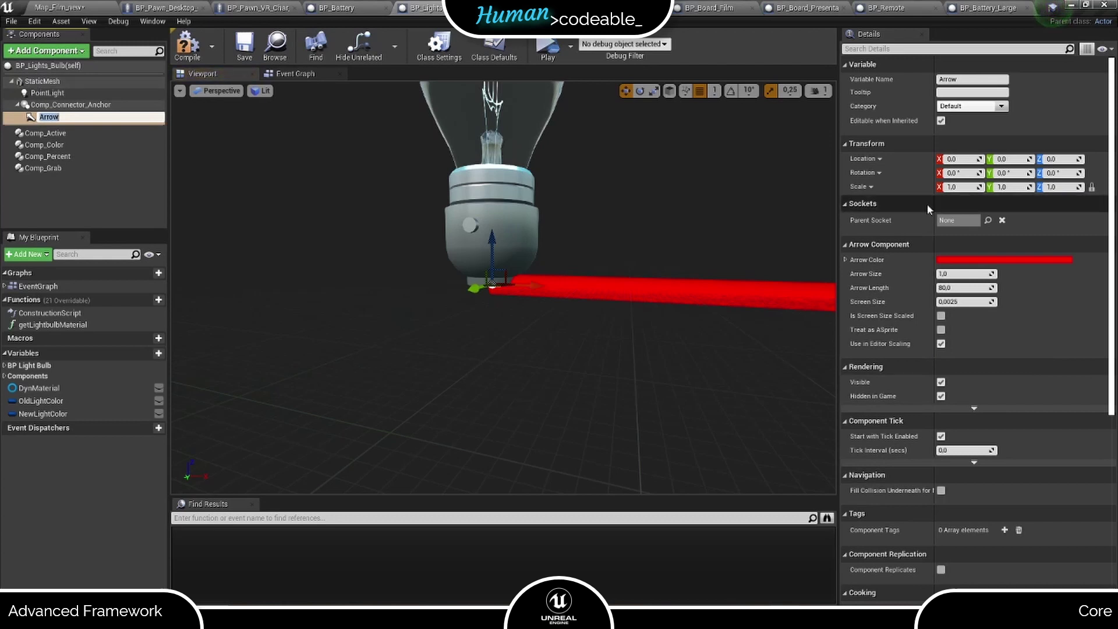
{"action": "left_click", "coordinate": [946, 274]}
{"action": "left_click", "coordinate": [946, 275]}
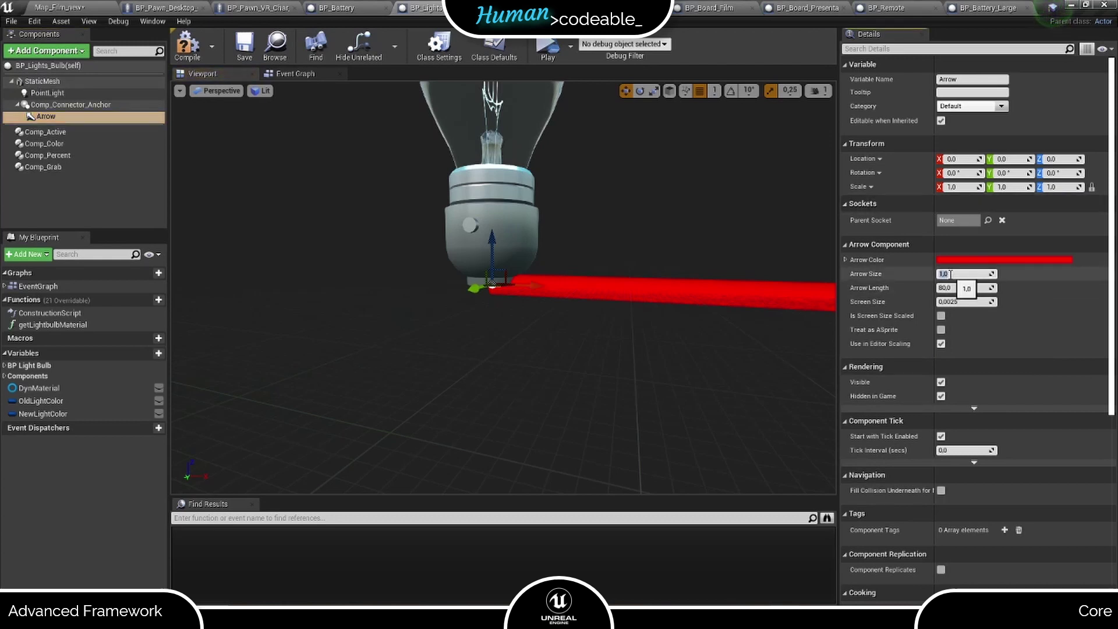
{"action": "type", "text": "0,4"}
{"action": "key", "text": "Return"}
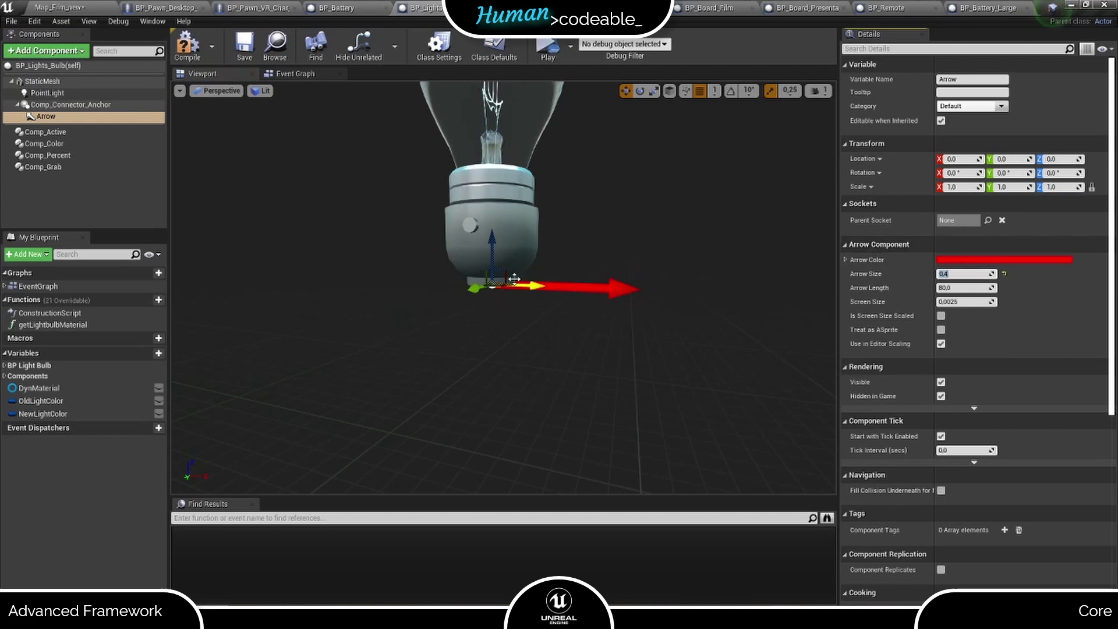
Rotate the anchor connector to Y -90 so it points down
{"action": "left_click", "coordinate": [639, 91]}
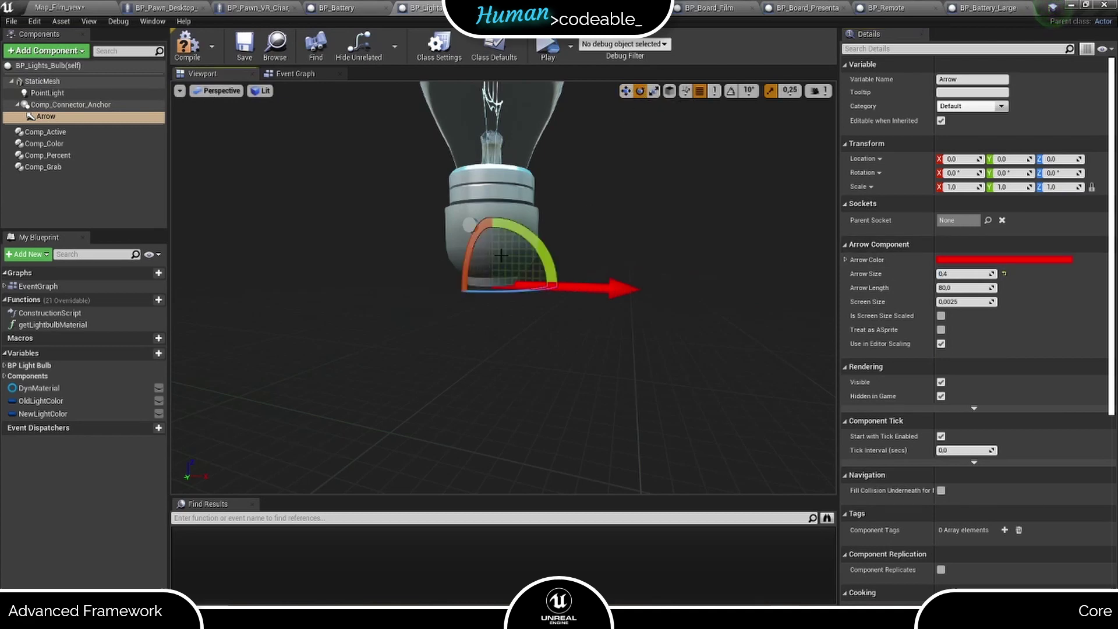
{"action": "left_click", "coordinate": [525, 237]}
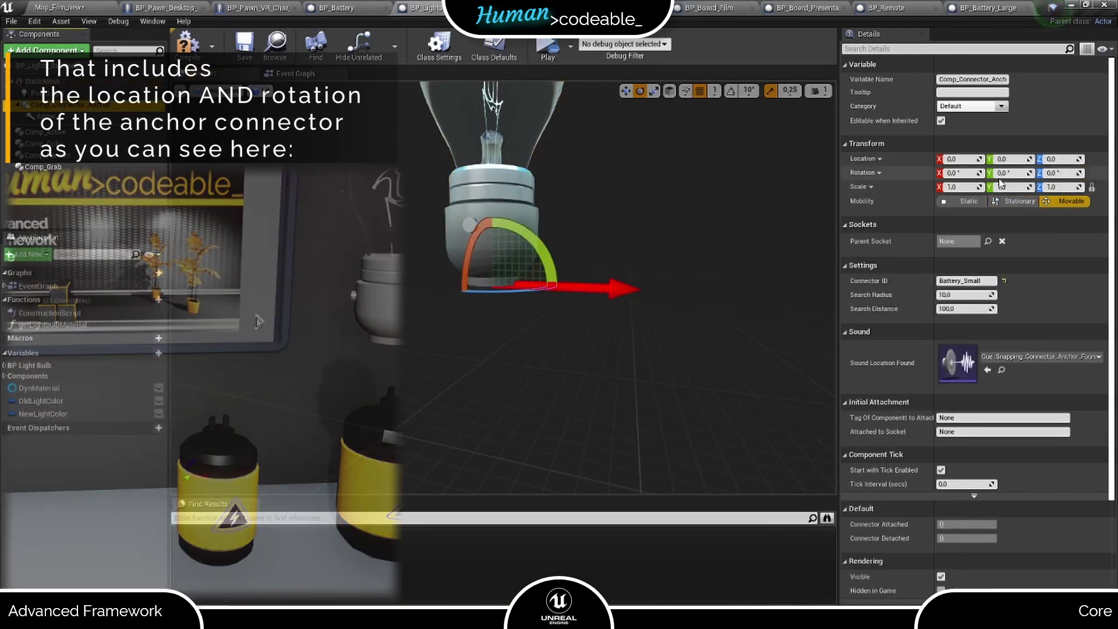
{"action": "left_click", "coordinate": [1002, 173]}
{"action": "type", "text": "-90"}
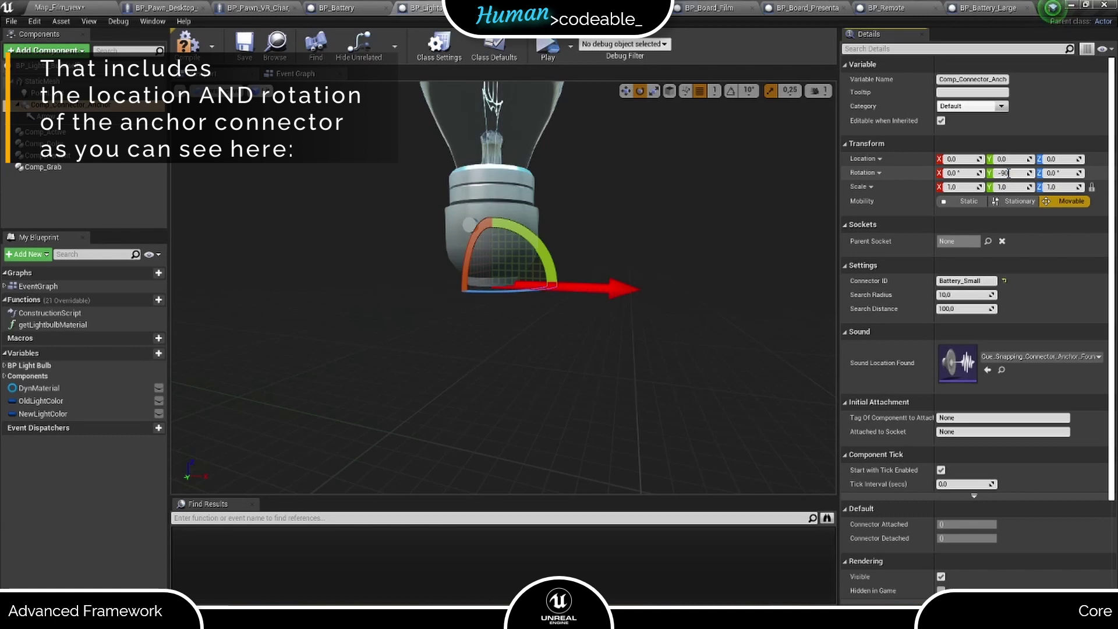
{"action": "key", "text": "Return"}
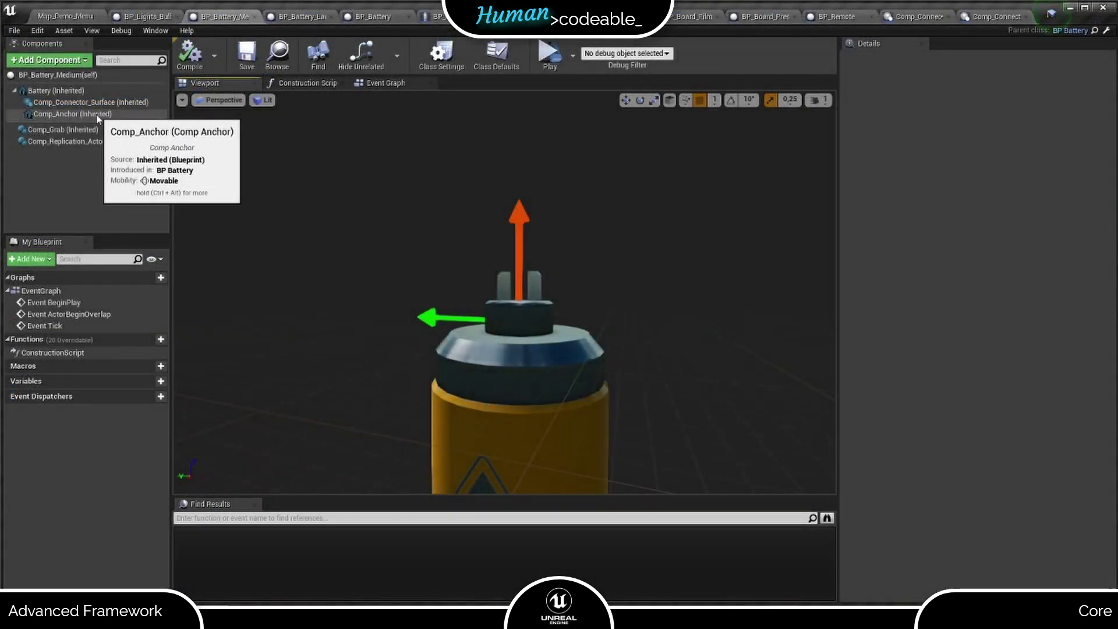
Add an Arrow of size 0,4 beneath the battery's Comp_Anchor
{"action": "left_click", "coordinate": [98, 115]}
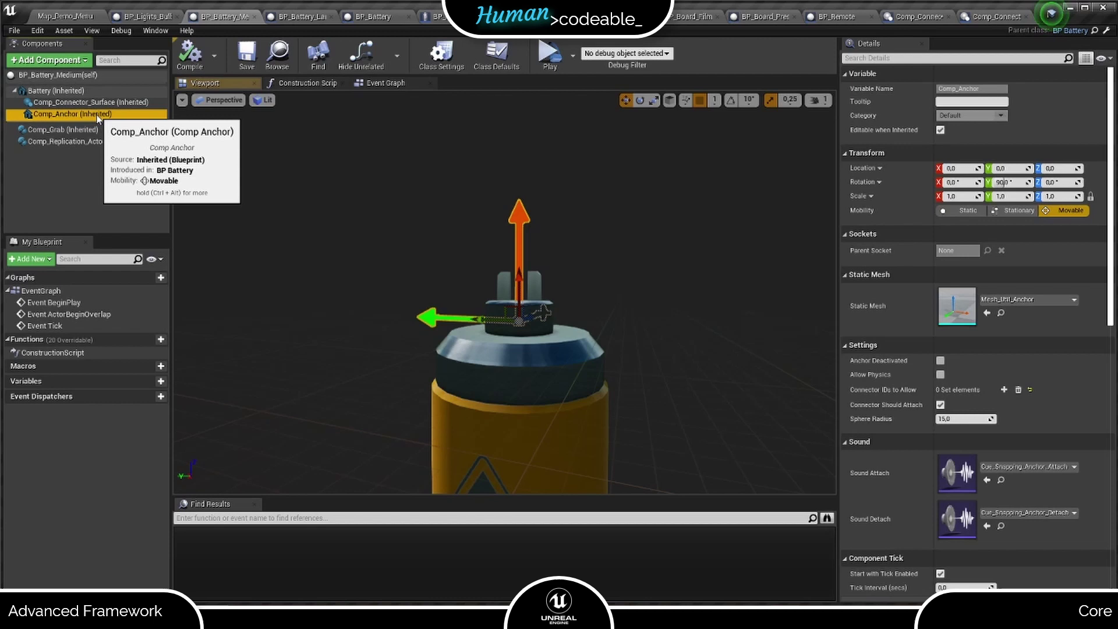
{"action": "left_click", "coordinate": [76, 60]}
{"action": "type", "text": "arro"}
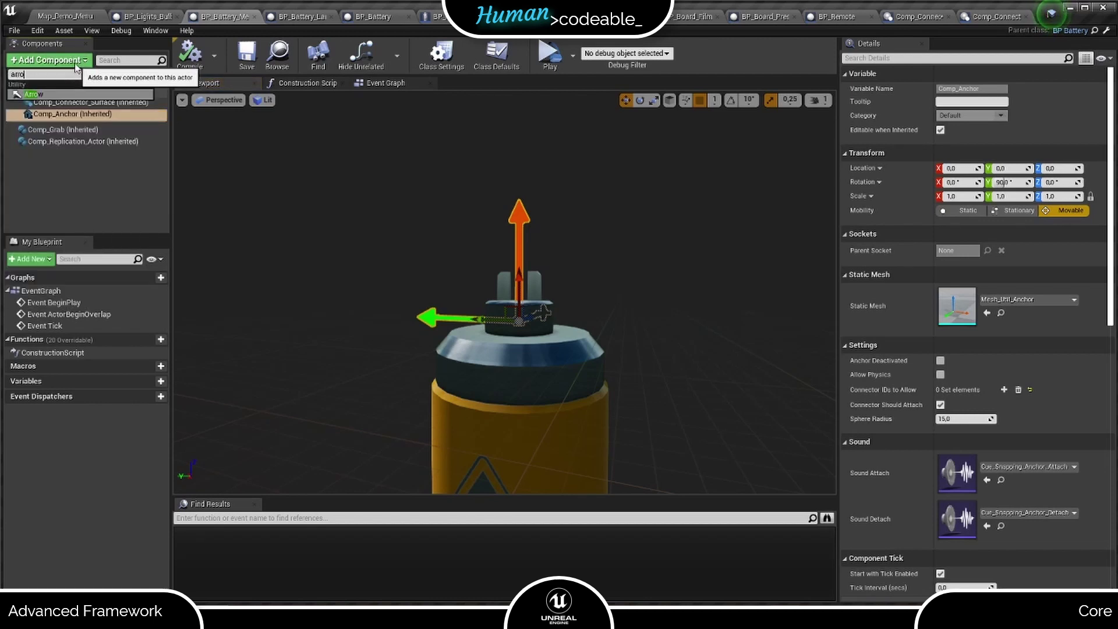
{"action": "left_click", "coordinate": [35, 93]}
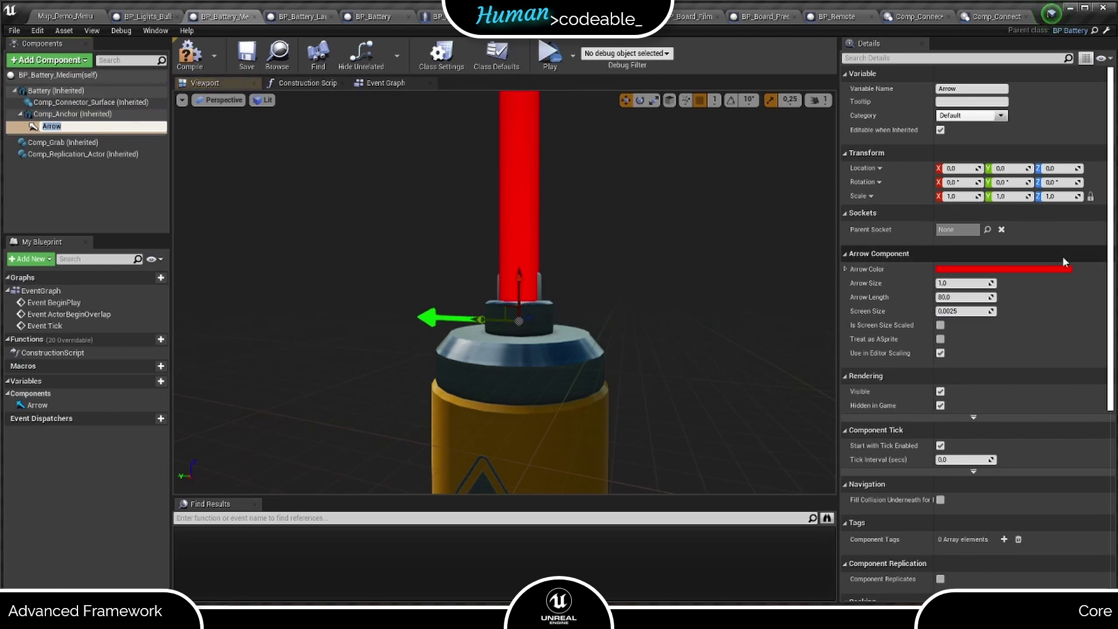
{"action": "left_click", "coordinate": [954, 282]}
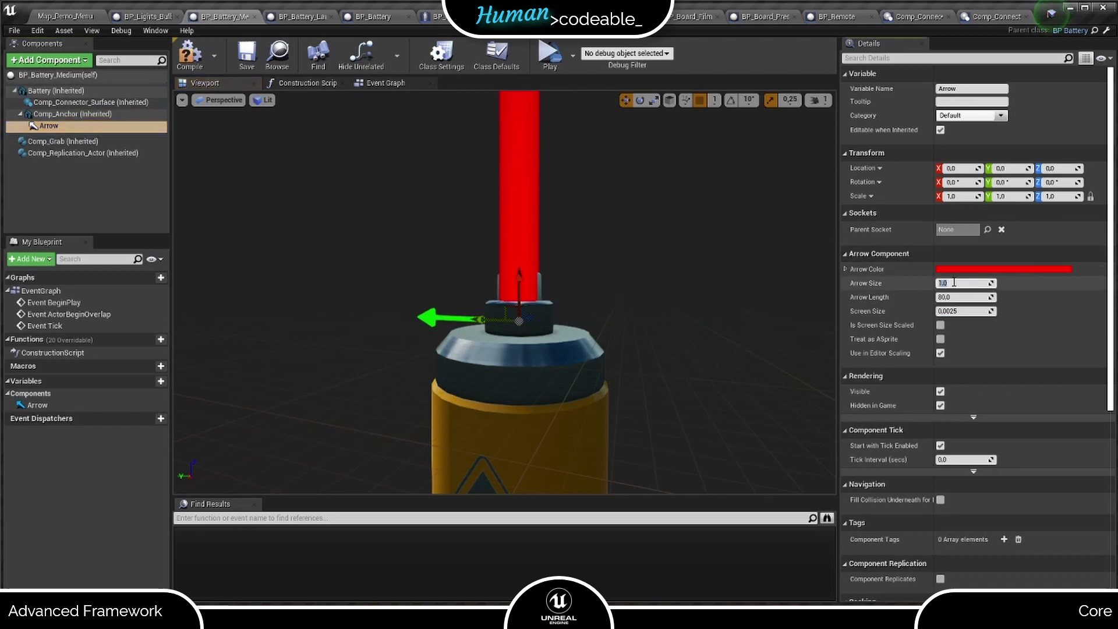
{"action": "type", "text": "0,4"}
{"action": "key", "text": "Return"}
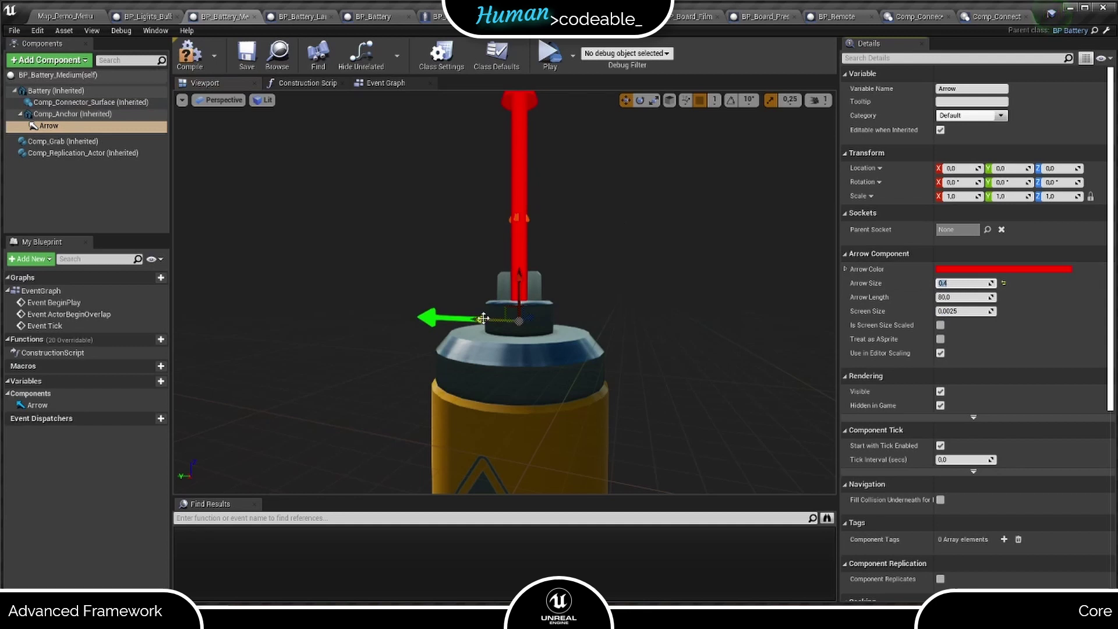
Shift the arrow and then Comp_Anchor sideways along the Y axis
{"action": "mouse_move", "coordinate": [494, 322]}
{"action": "left_mouse_down"}
{"action": "mouse_move", "coordinate": [568, 322]}
{"action": "mouse_move", "coordinate": [400, 321]}
{"action": "mouse_move", "coordinate": [481, 321]}
{"action": "left_mouse_up"}
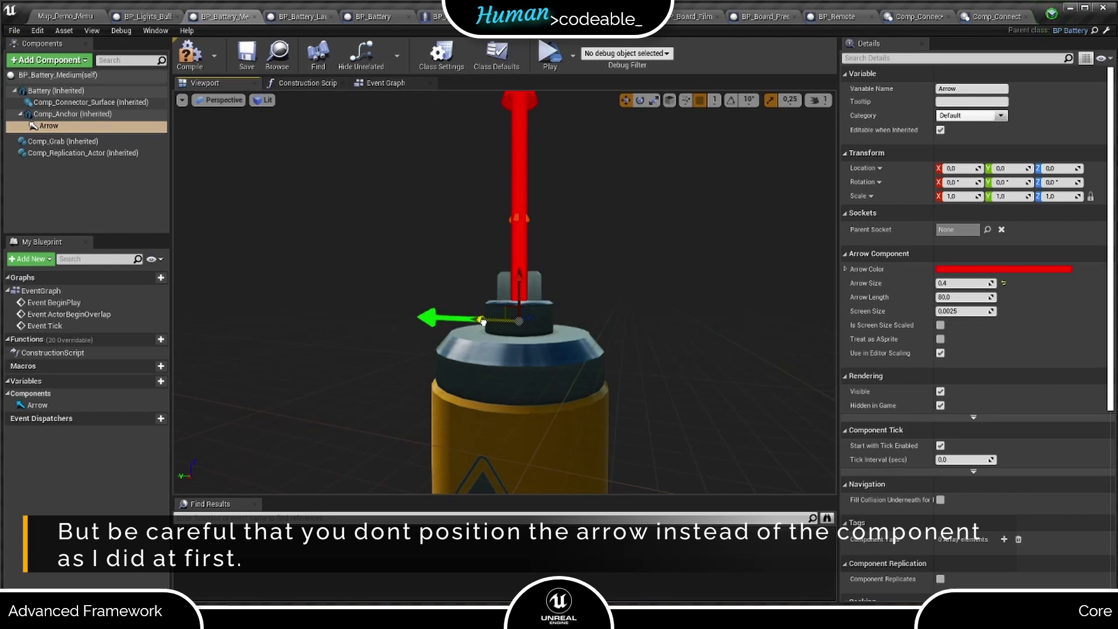
{"action": "left_click", "coordinate": [82, 114]}
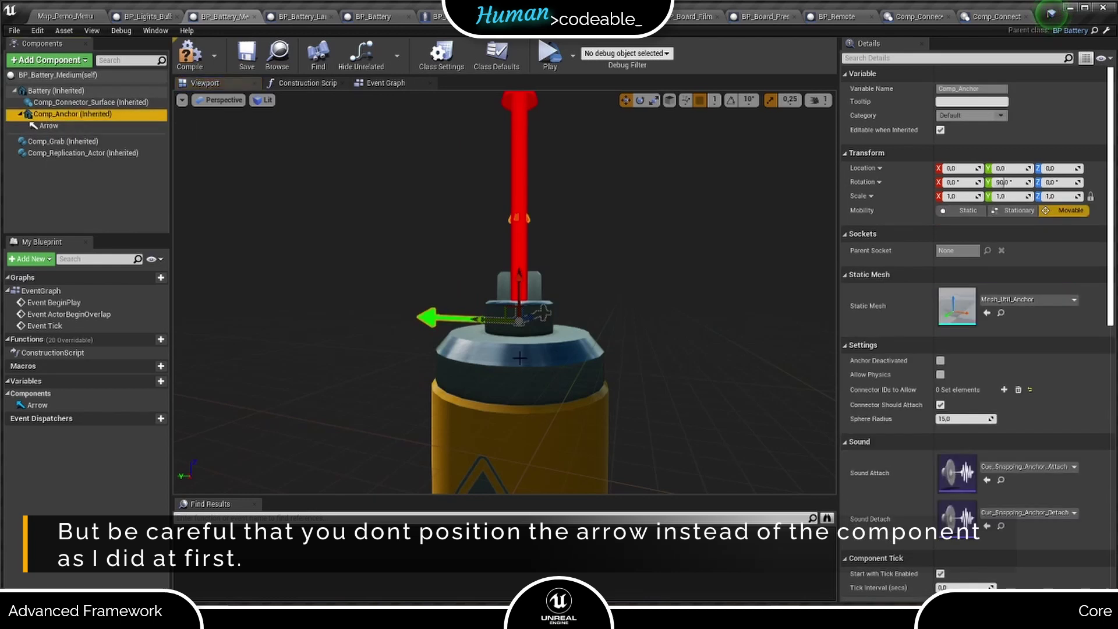
{"action": "mouse_move", "coordinate": [481, 321]}
{"action": "left_mouse_down"}
{"action": "mouse_move", "coordinate": [612, 340]}
{"action": "mouse_move", "coordinate": [480, 330]}
{"action": "left_mouse_up"}
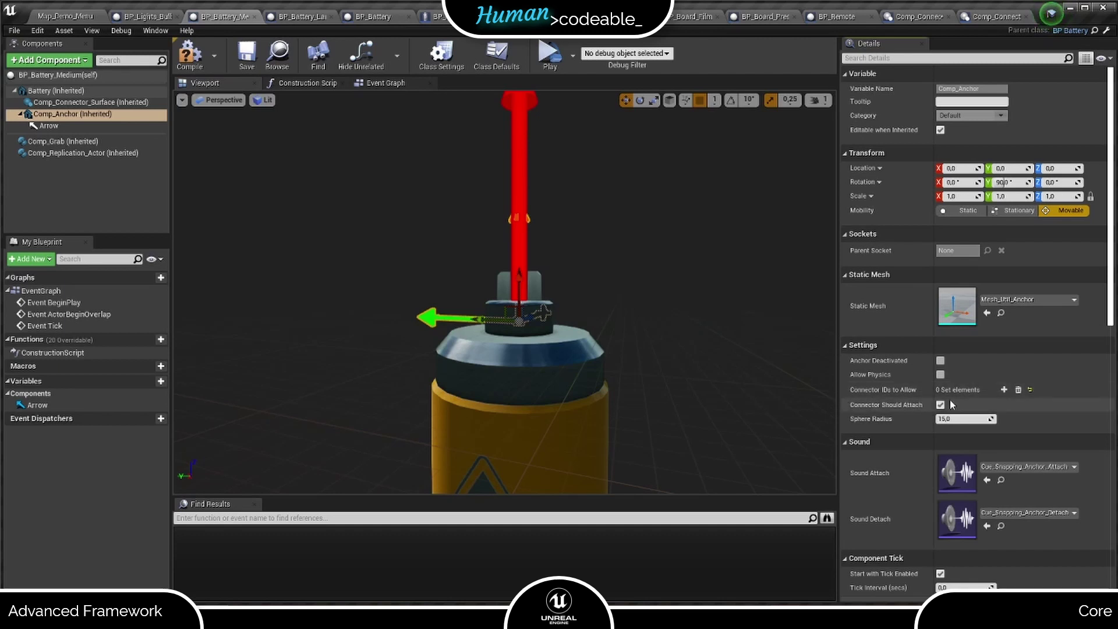
Add Battery_Small to Comp_Anchor's Connector IDs to Allow and compile BP_Battery_Medium
{"action": "left_click", "coordinate": [1005, 391]}
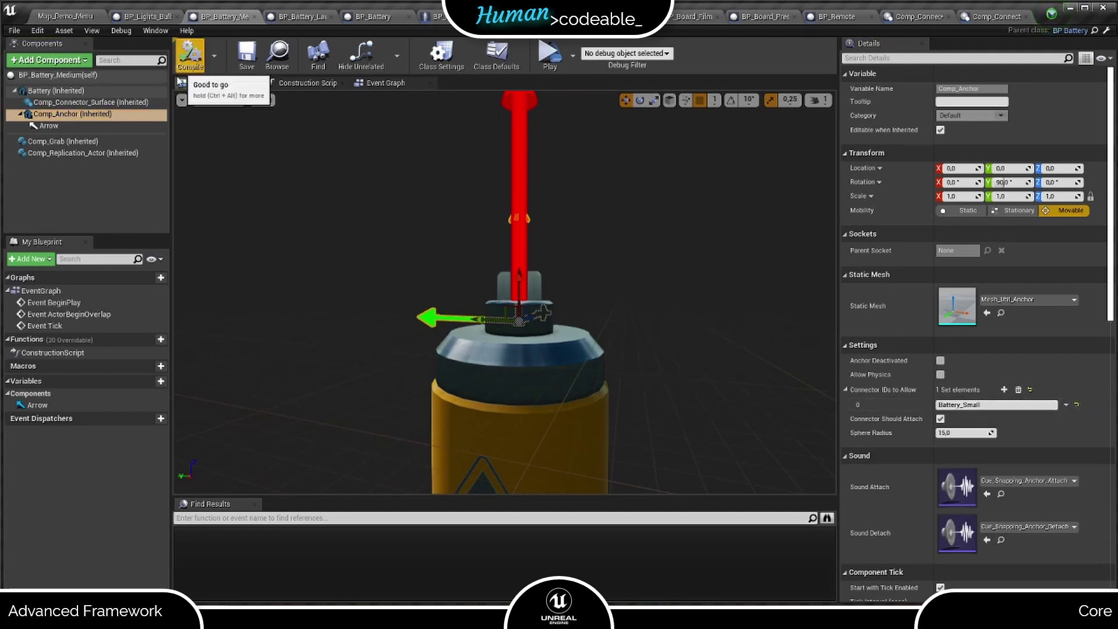
{"action": "left_click", "coordinate": [189, 56]}
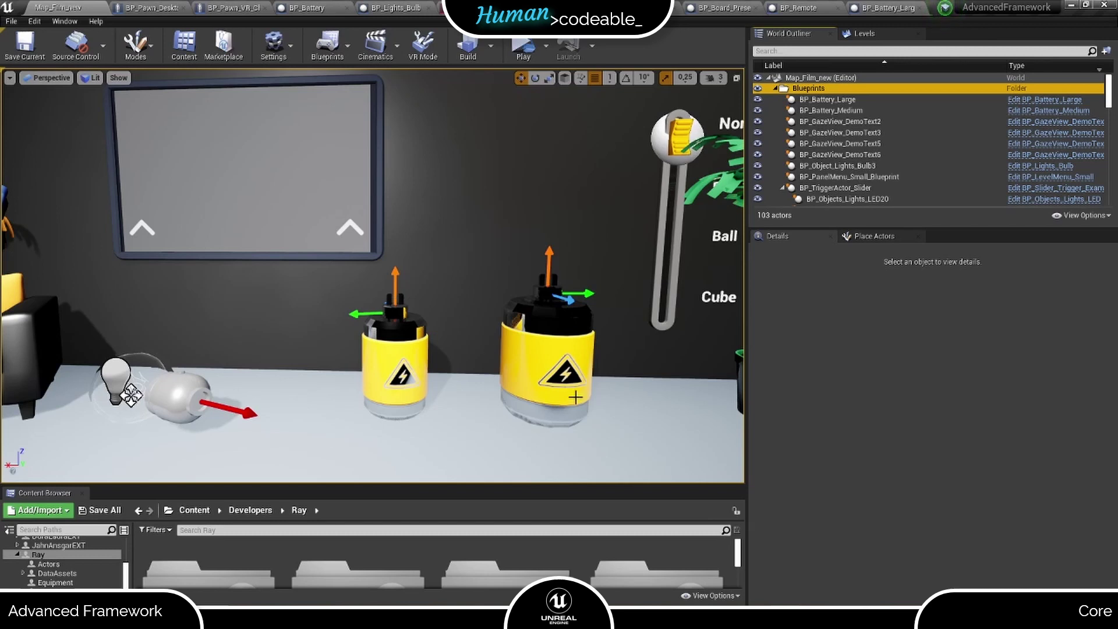
Check the medium battery's anchor, then remove Battery_Small from the large battery's allowed connector IDs
{"action": "left_click", "coordinate": [384, 357]}
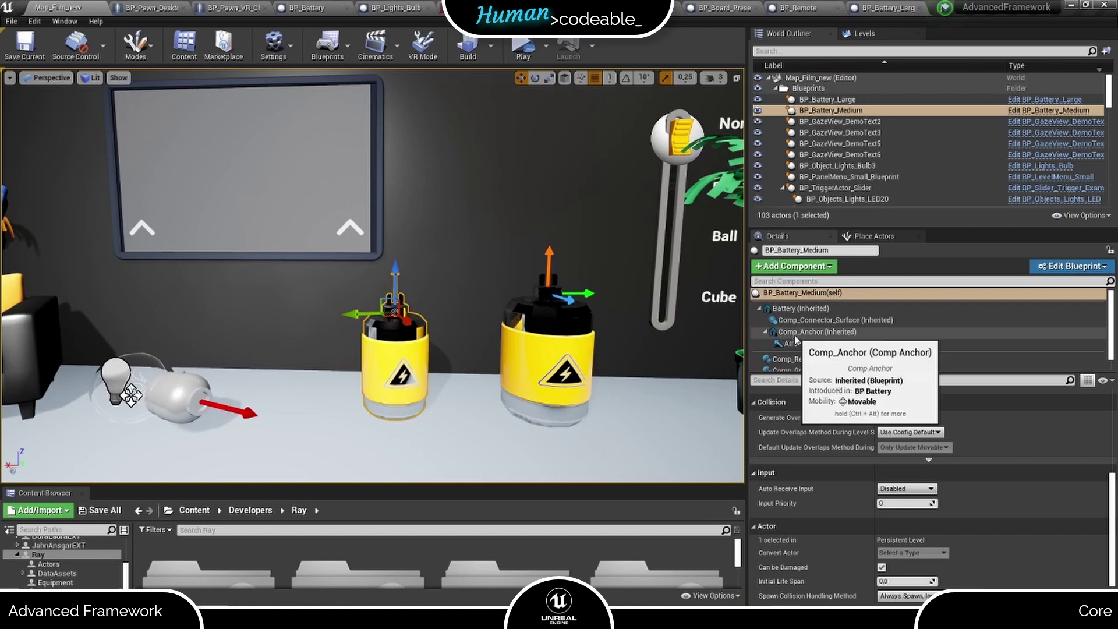
{"action": "left_click", "coordinate": [796, 334]}
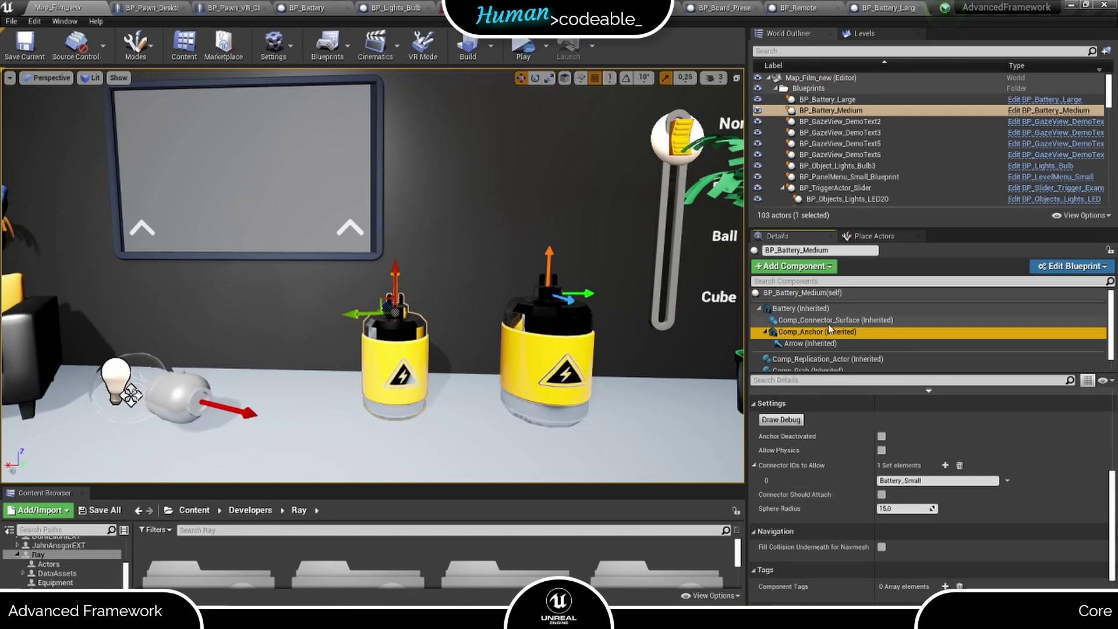
{"action": "left_click", "coordinate": [544, 356]}
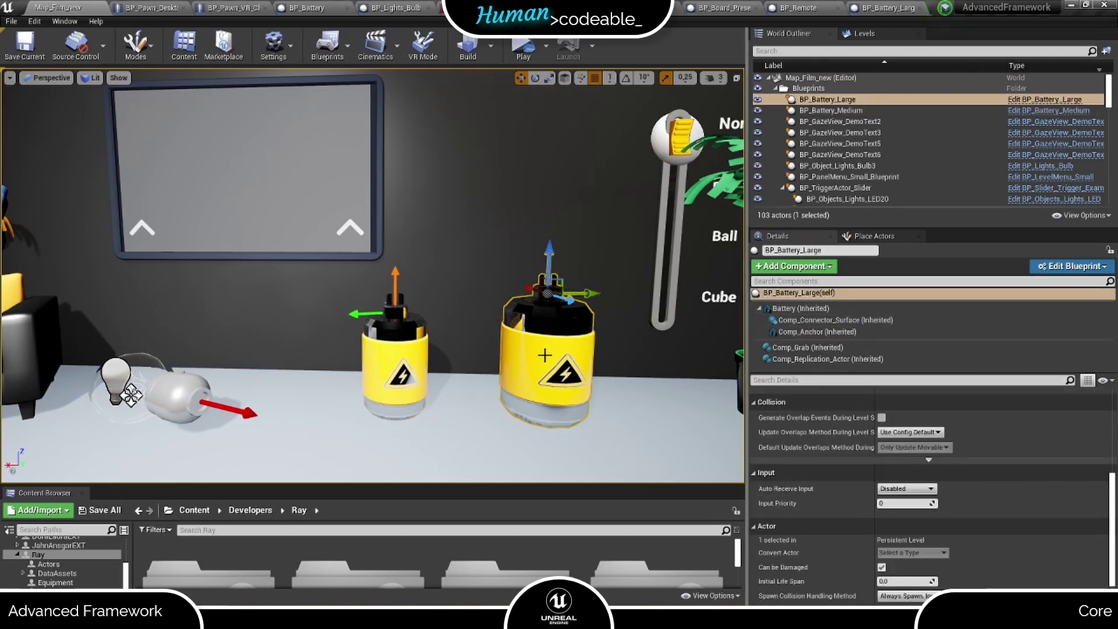
{"action": "left_click", "coordinate": [826, 332]}
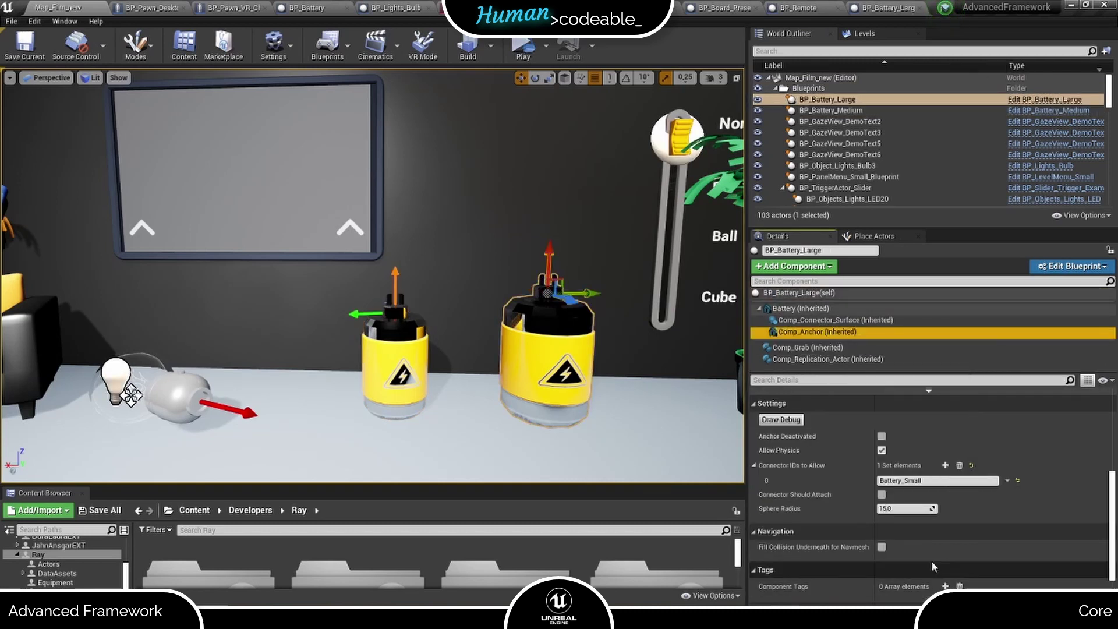
{"action": "left_click", "coordinate": [970, 467]}
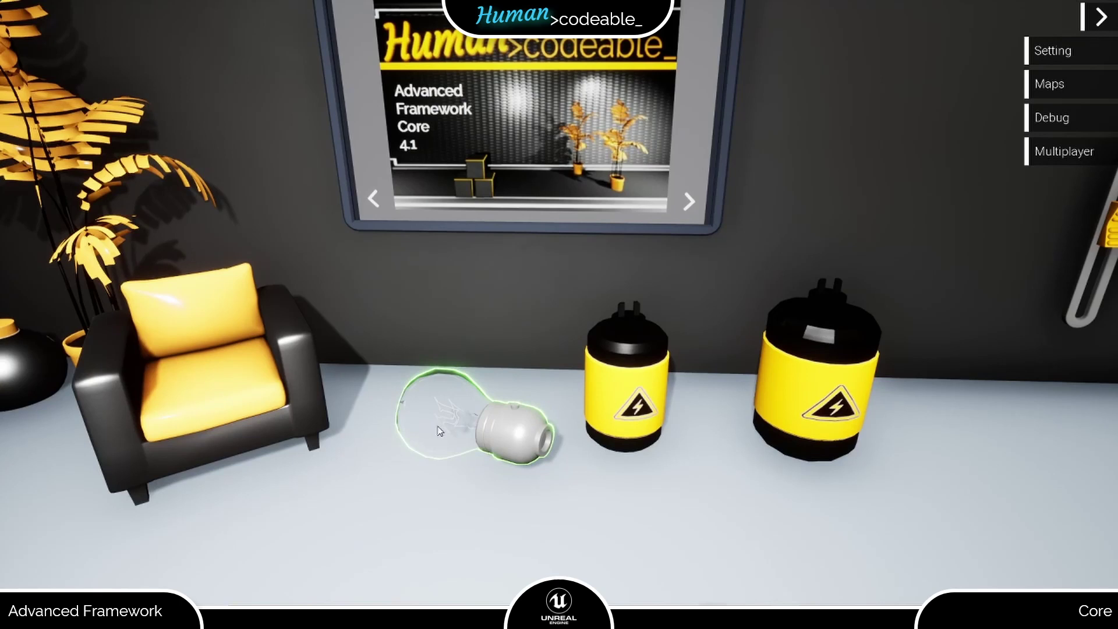
In play, carry the bulb onto the small battery's top and watch it snap
{"action": "left_click_drag", "start_coordinate": [440, 431], "coordinate": [517, 254]}
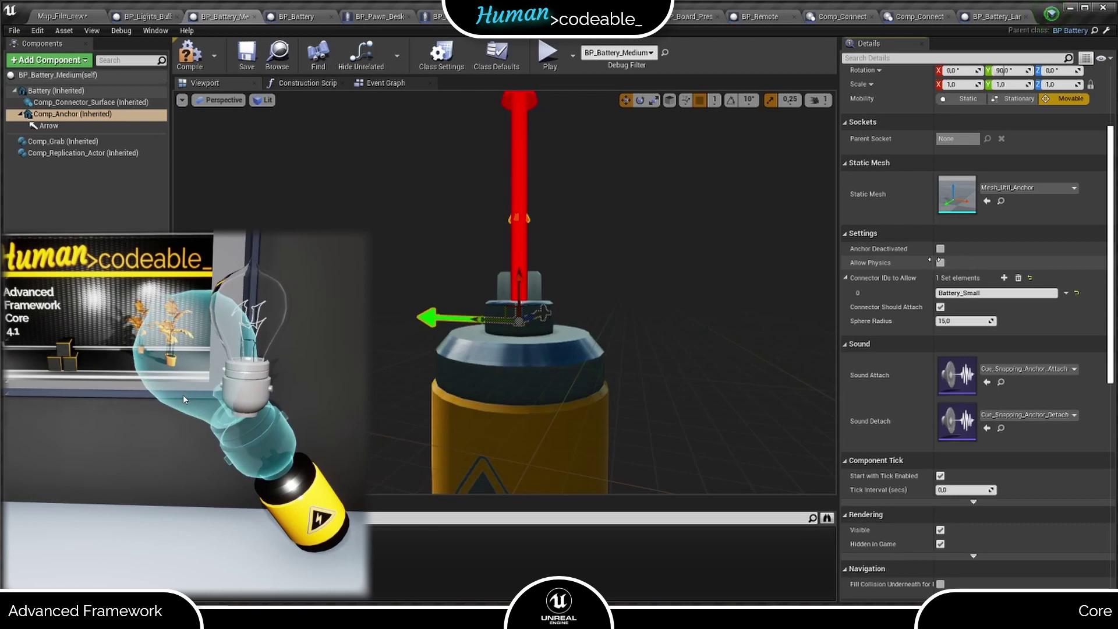
{"action": "left_click", "coordinate": [940, 262]}
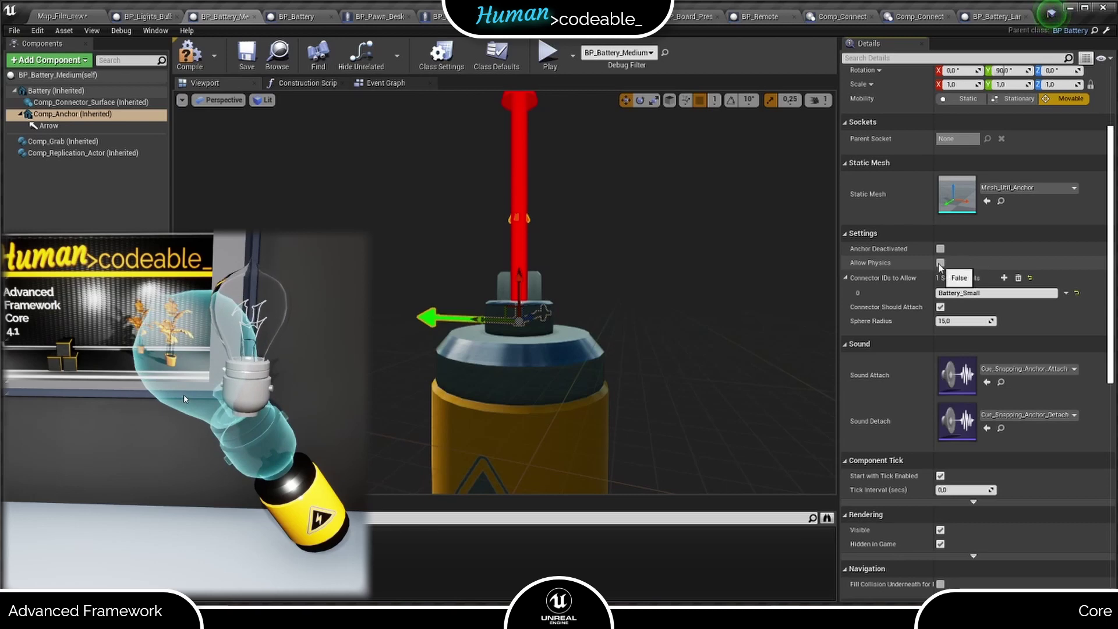
{"action": "left_click", "coordinate": [940, 263]}
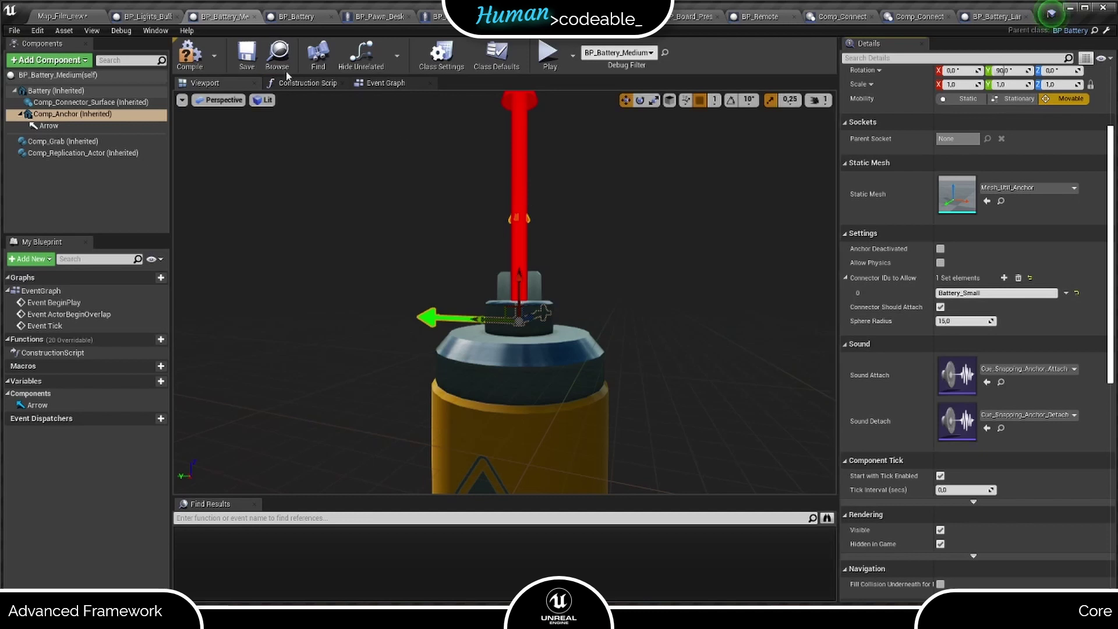
Save, add a Comp Attach component found by searching 'atta', and compile
{"action": "left_click", "coordinate": [250, 56]}
{"action": "left_click", "coordinate": [50, 60]}
{"action": "type", "text": "atrta"}
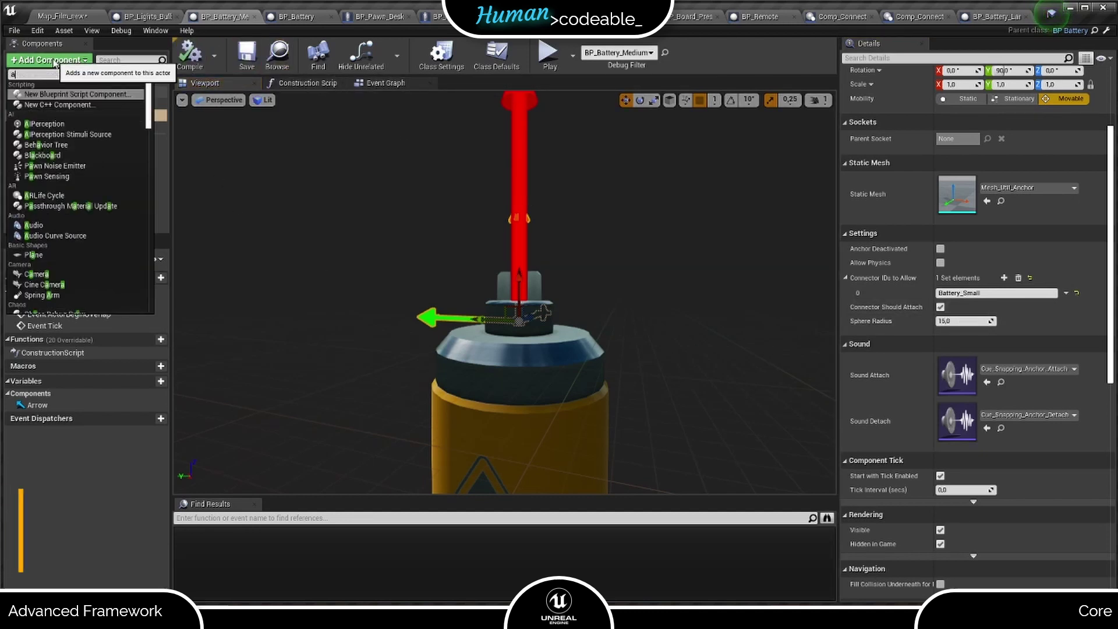
{"action": "key", "text": "BackSpace"}
{"action": "key", "text": "BackSpace"}
{"action": "key", "text": "BackSpace"}
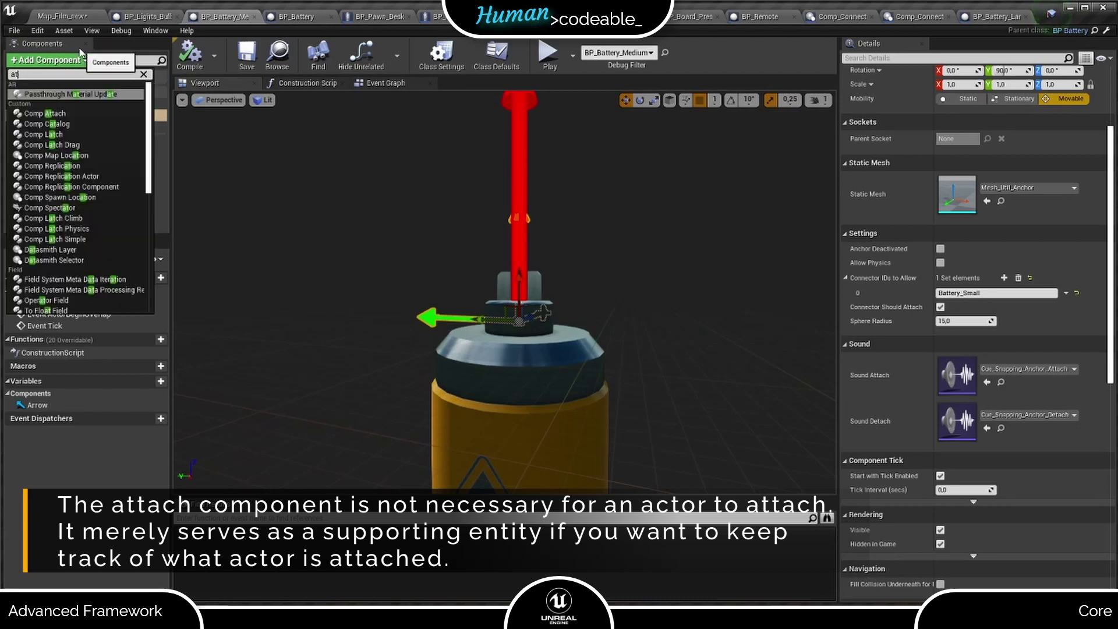
{"action": "type", "text": "ta"}
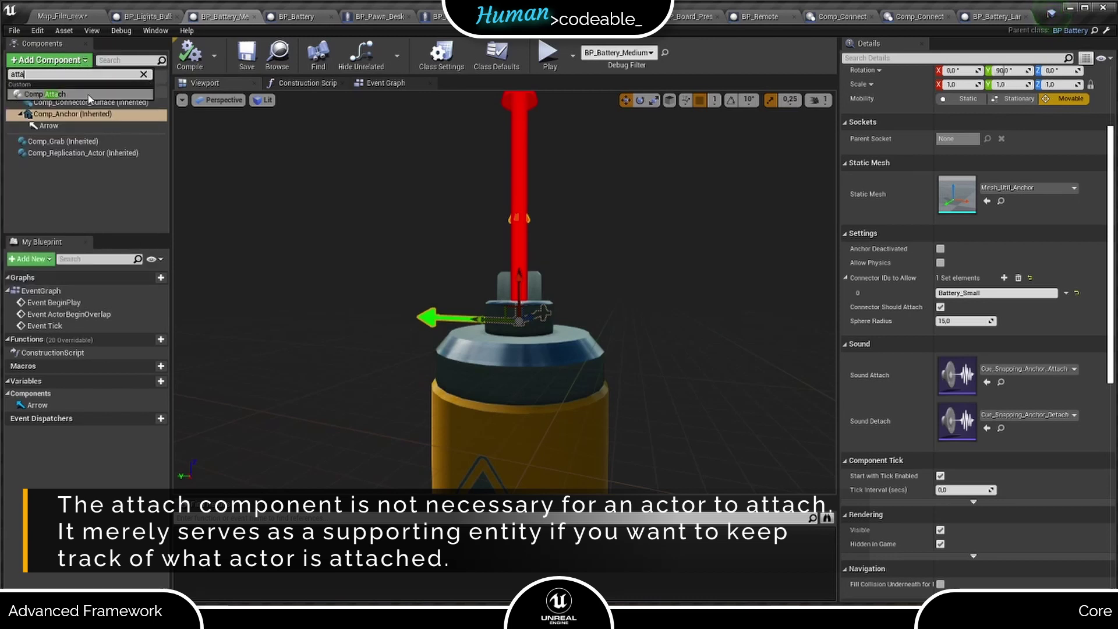
{"action": "left_click", "coordinate": [82, 95]}
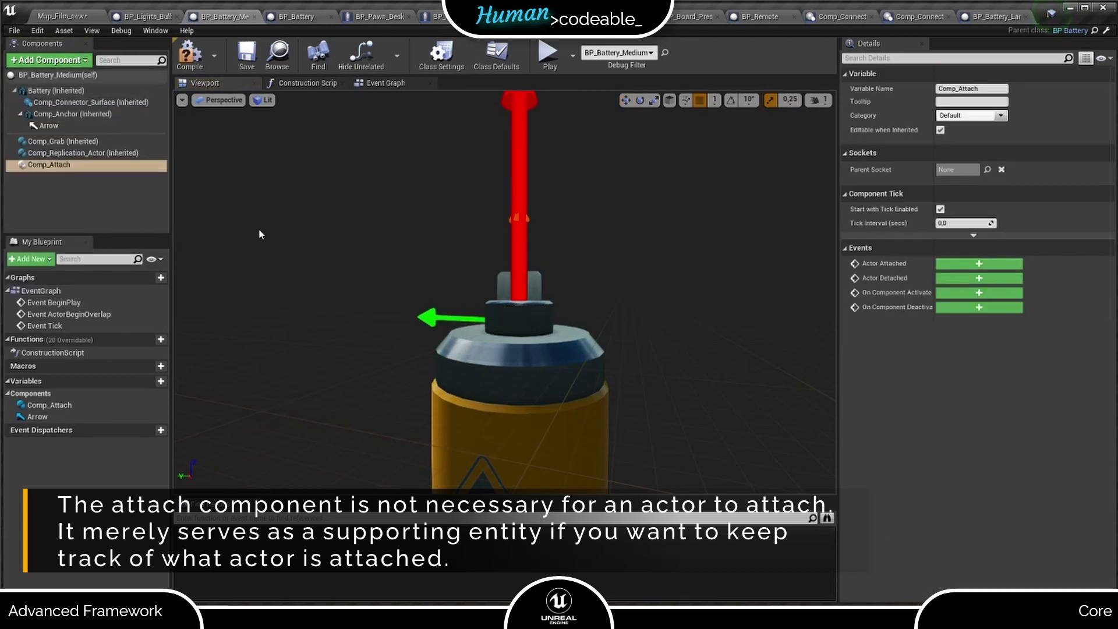
{"action": "left_click", "coordinate": [212, 59]}
Select Comp_Anchor and scroll its Details down to the Events section
{"action": "left_click", "coordinate": [82, 113]}
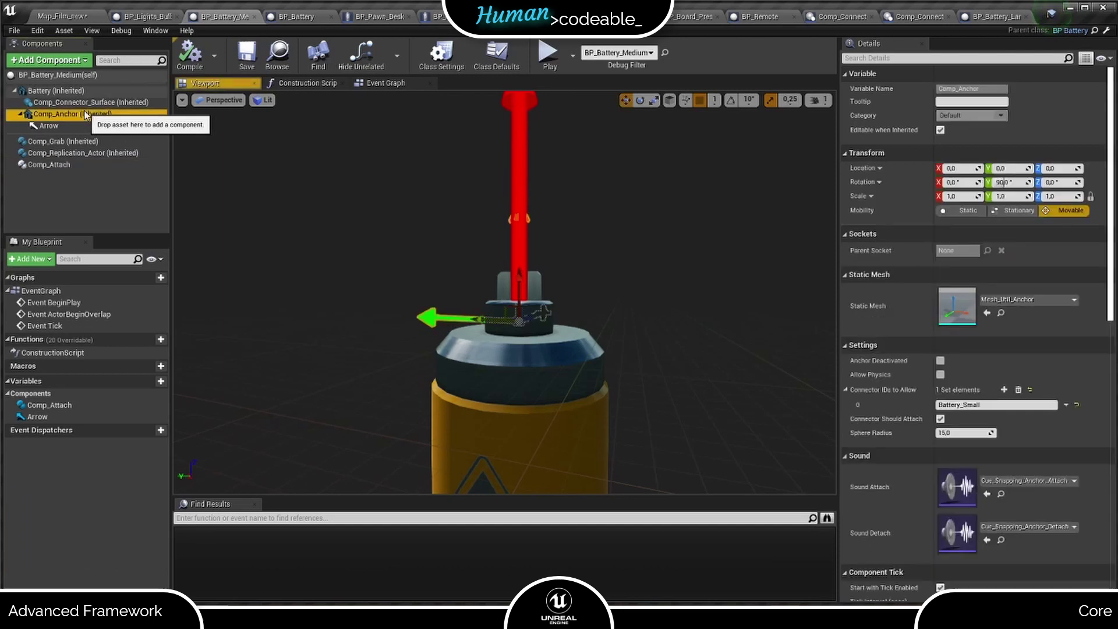
{"action": "scroll", "coordinate": [990, 203], "scroll_direction": "down", "scroll_amount": 10}
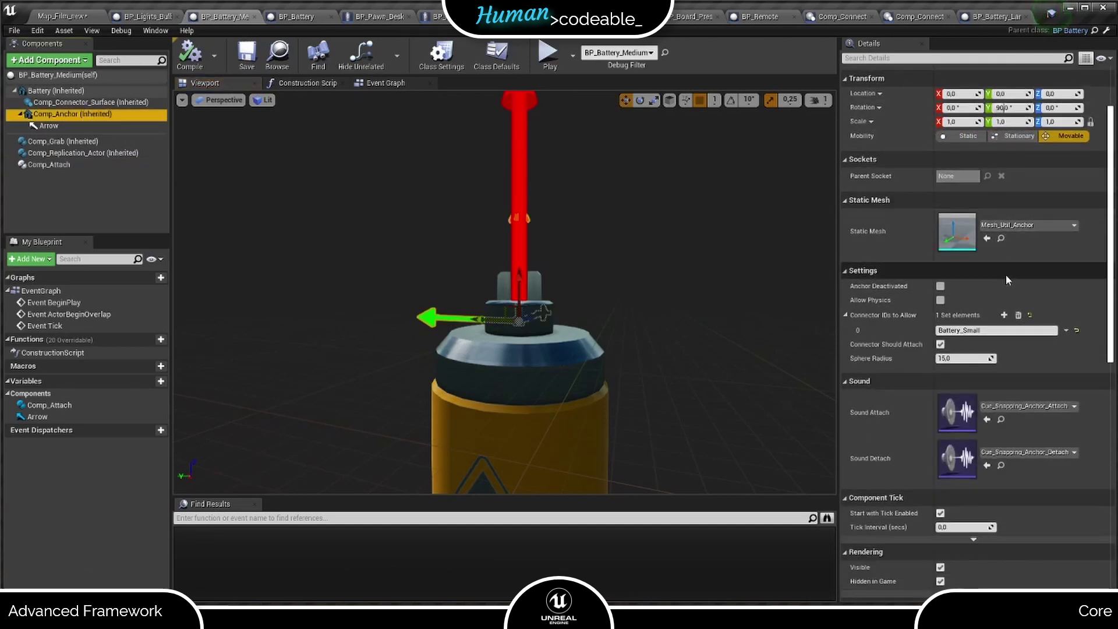
{"action": "scroll", "coordinate": [1006, 273], "scroll_direction": "down", "scroll_amount": 3}
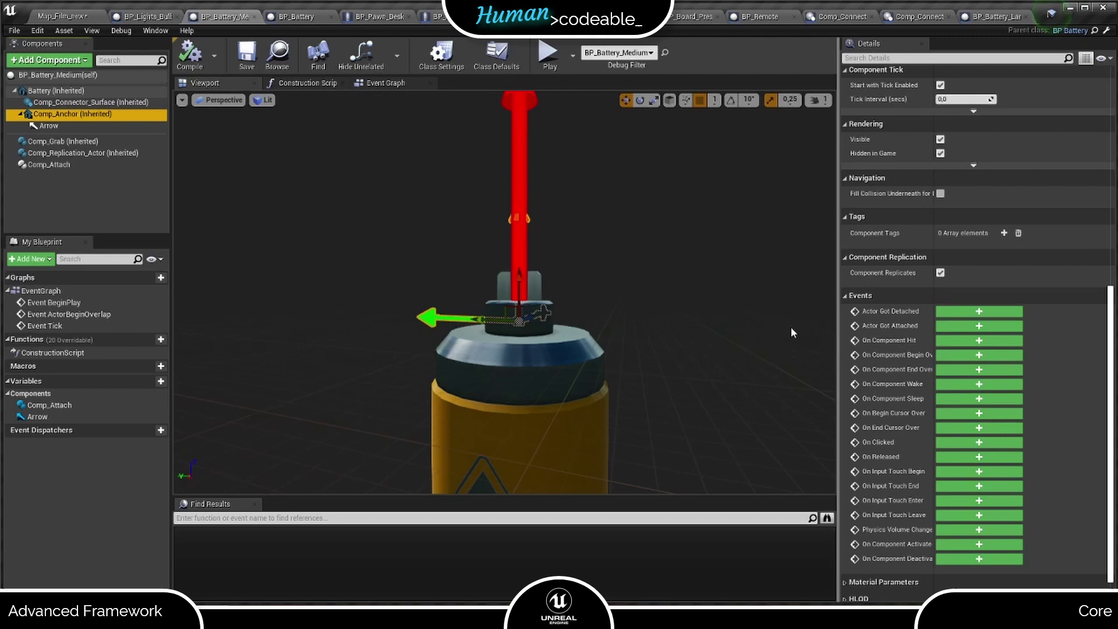
Pan the BP_Battery Event Graph across the color/intensity nodes and back to the attach/detach events
{"action": "left_click", "coordinate": [296, 17]}
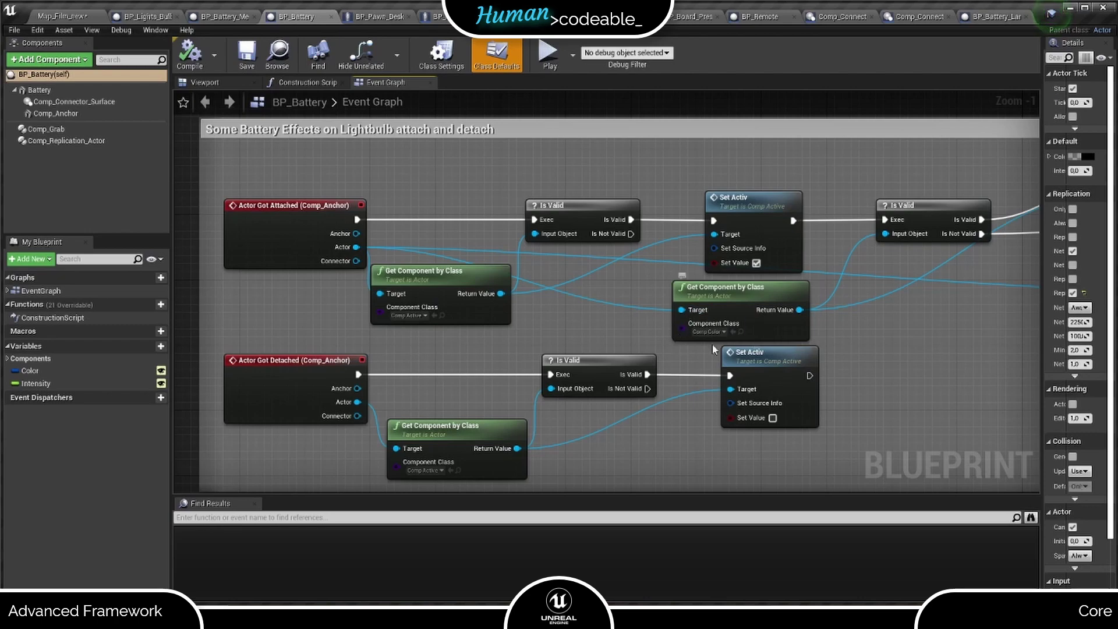
{"action": "right_click_drag", "start_coordinate": [952, 311], "coordinate": [257, 327]}
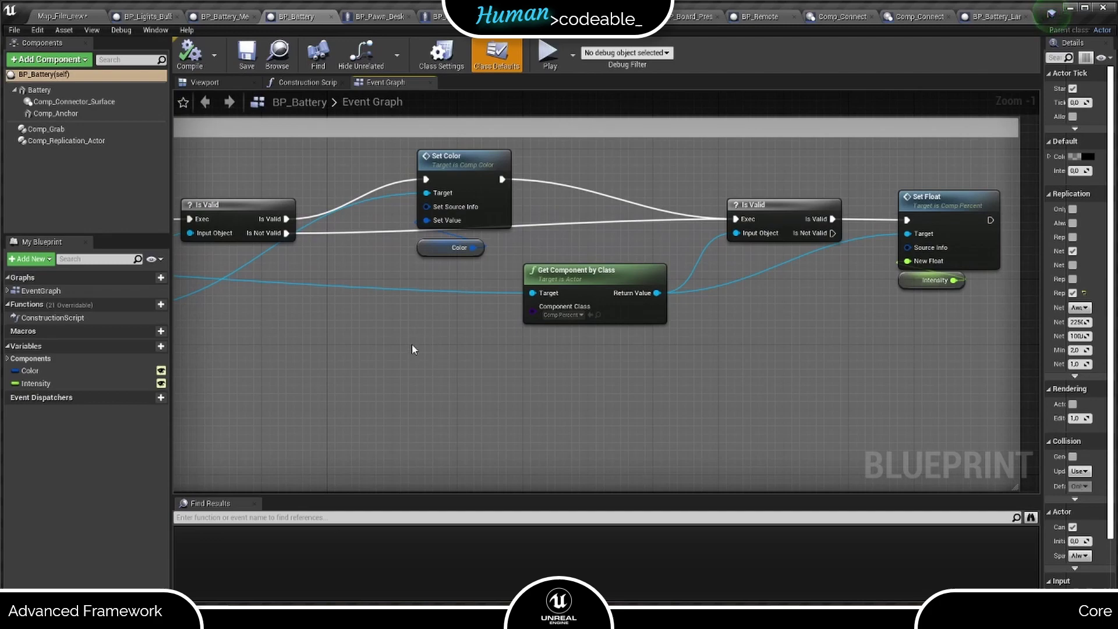
{"action": "right_click_drag", "start_coordinate": [413, 350], "coordinate": [1107, 343]}
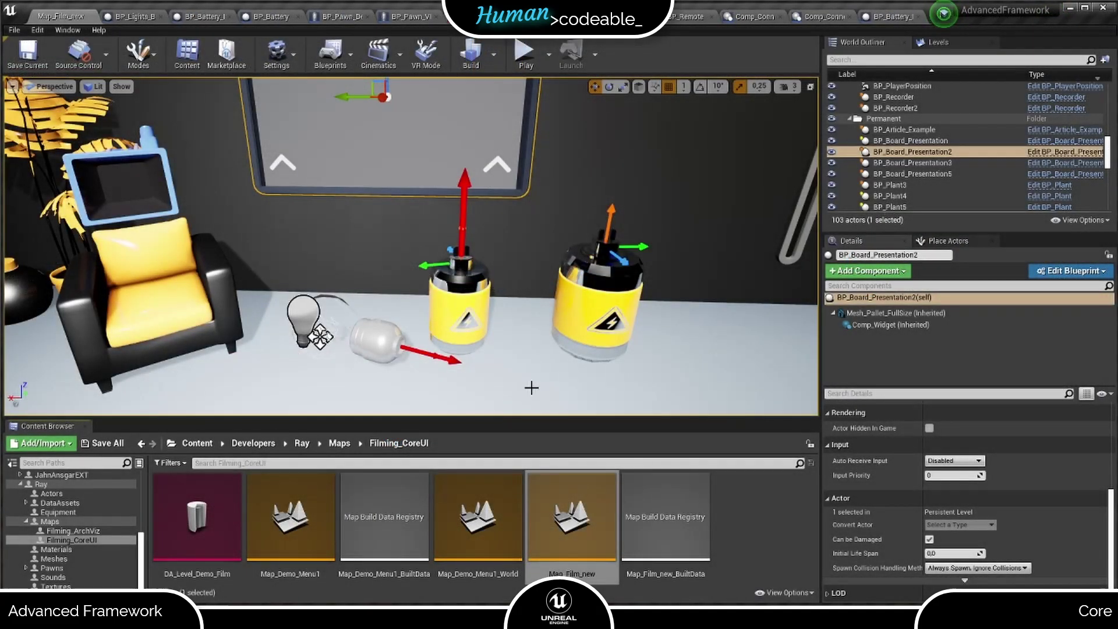
On the large battery's Comp_Anchor, paste Battery_Small into a new Connector IDs to Allow entry
{"action": "left_click", "coordinate": [622, 306]}
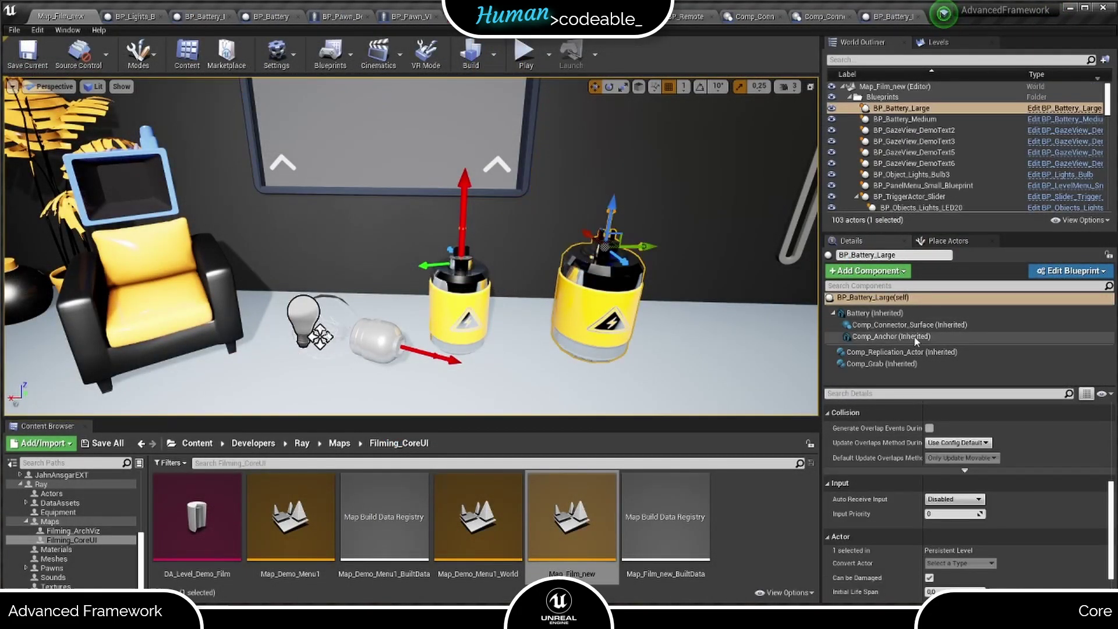
{"action": "left_click", "coordinate": [888, 336]}
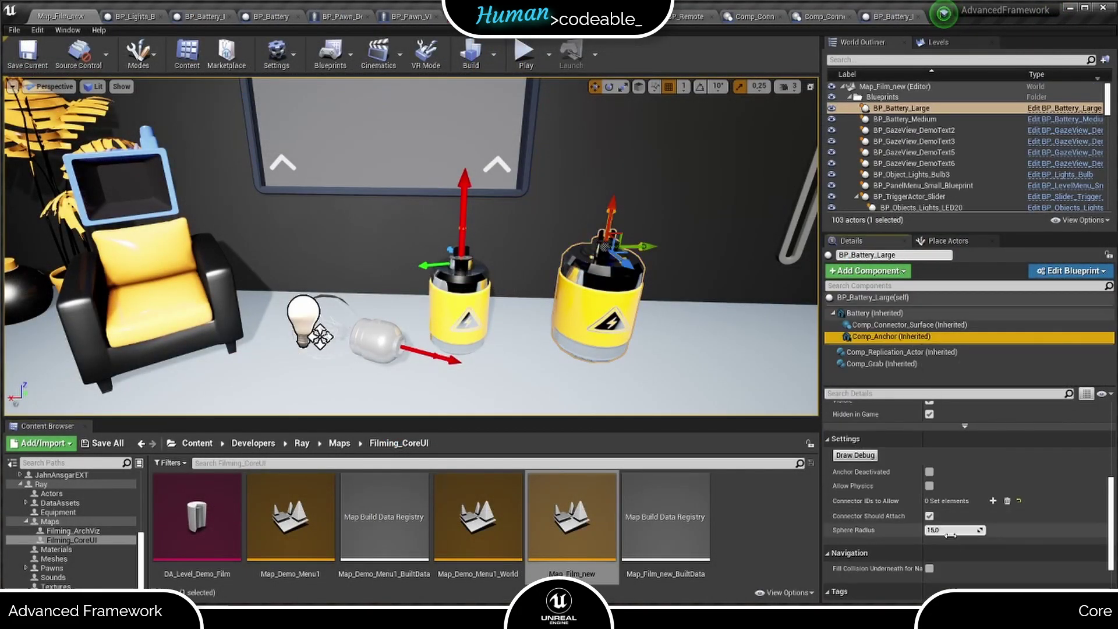
{"action": "left_click", "coordinate": [992, 501]}
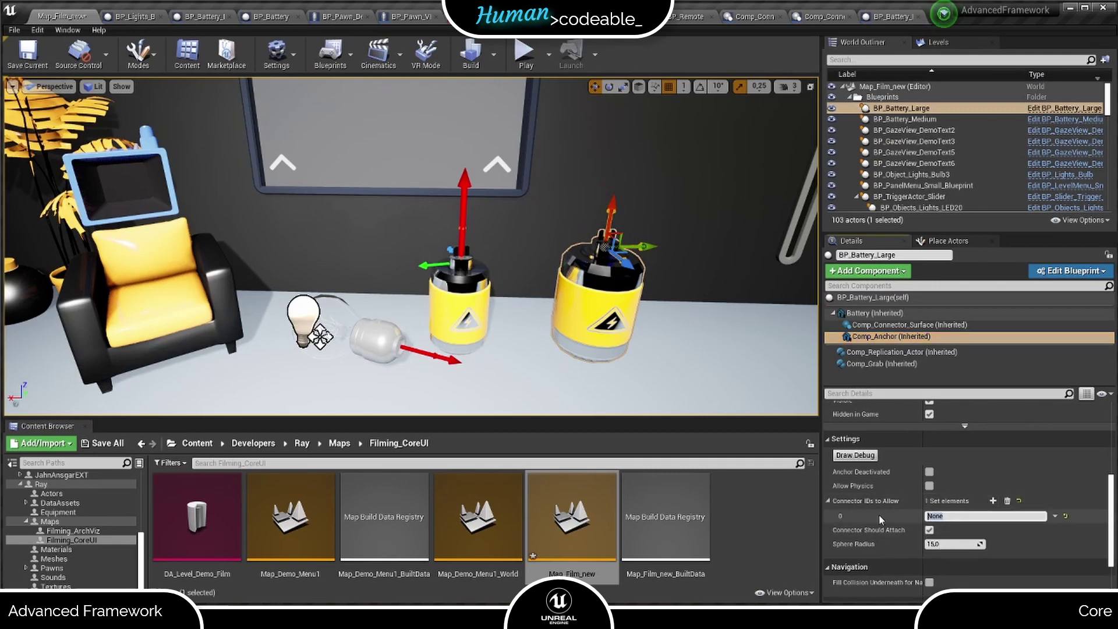
{"action": "type", "text": "Battery_Small"}
Confirm the entered anchor connector ID value
{"action": "key", "text": "Return"}
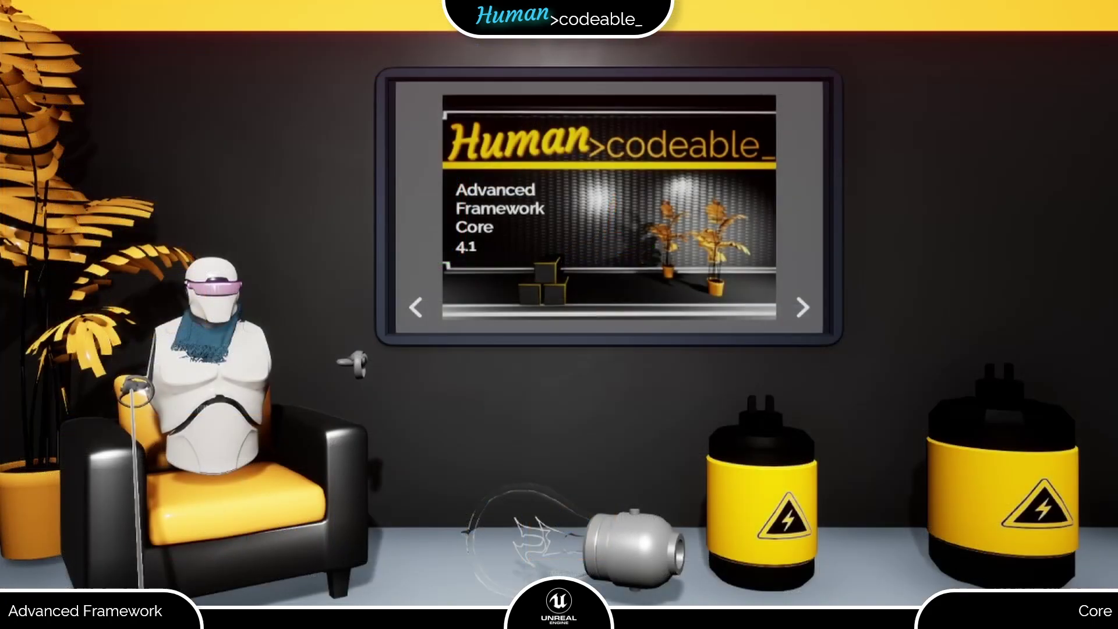